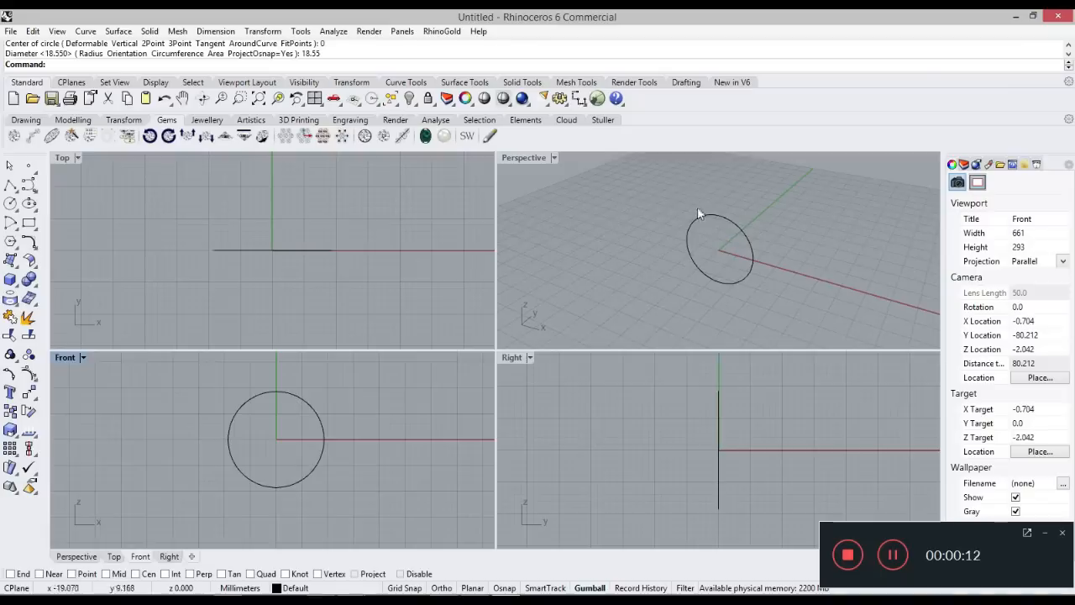
left_click(742, 240)
left_click_drag(748, 241, 757, 256)
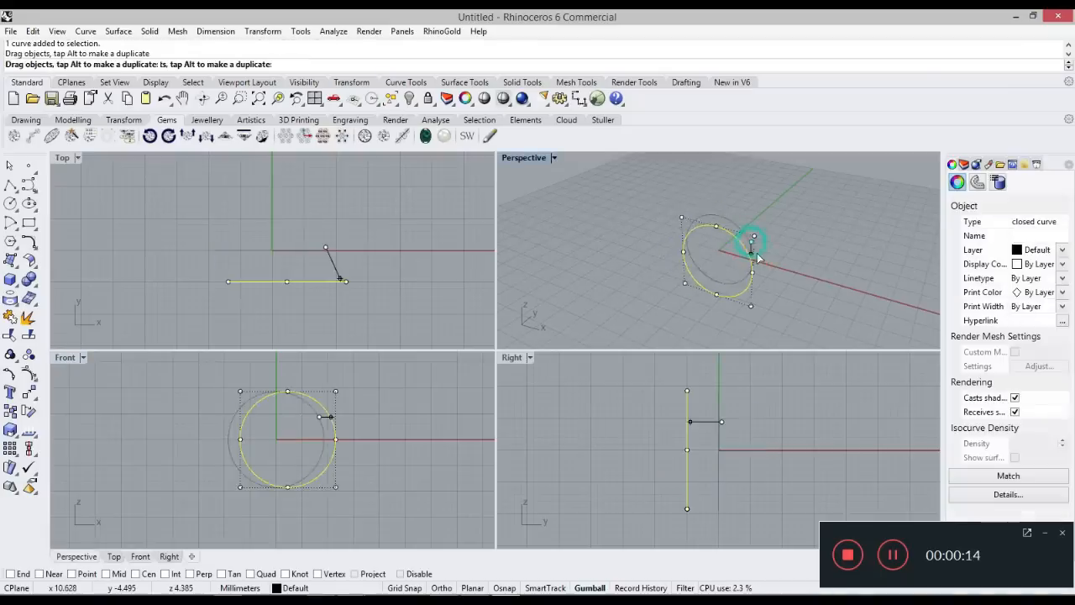
right_click(589, 296)
left_click(567, 289)
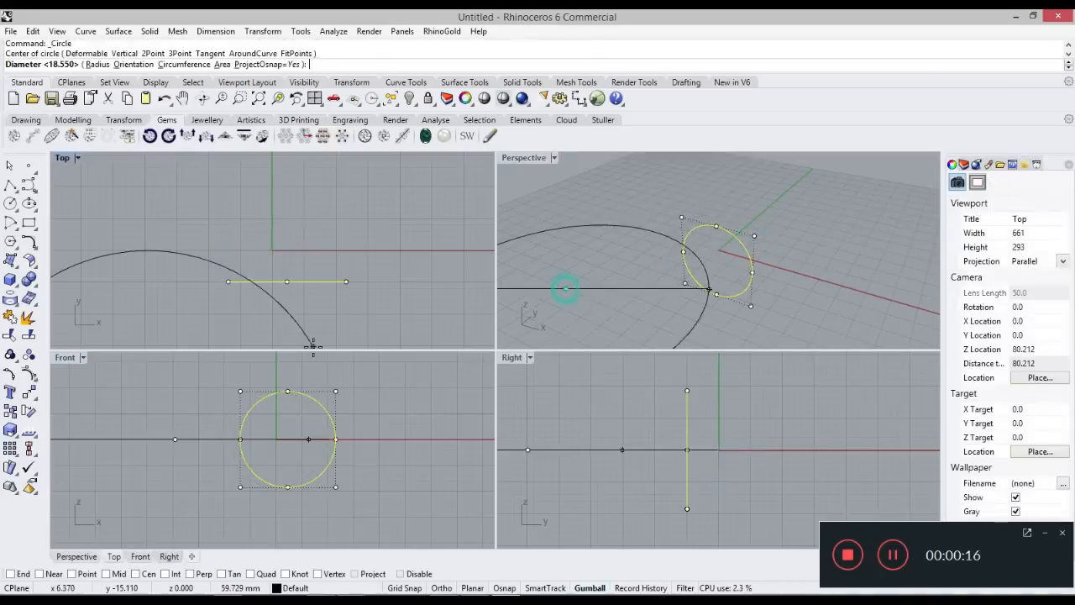
key("ctrl+z")
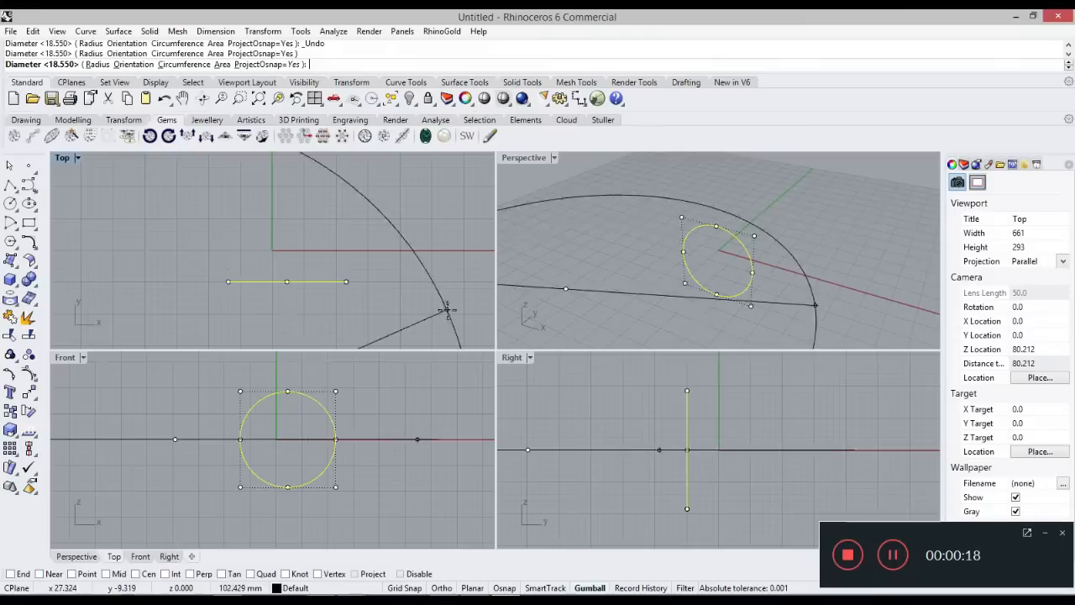
key("Return")
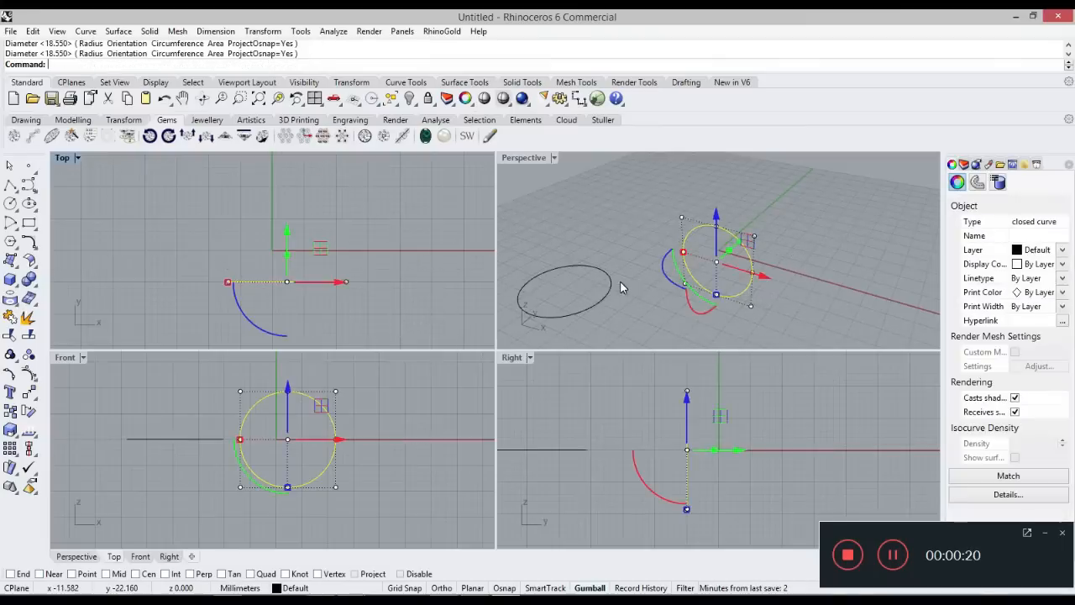
key("ctrl+z")
key("ctrl+z")
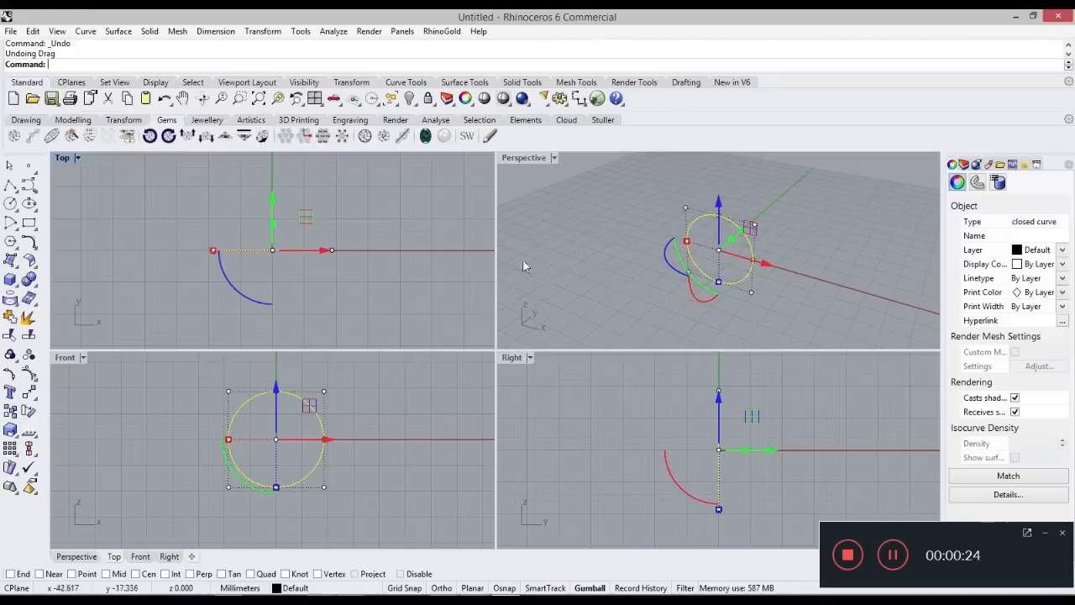
left_click(368, 289)
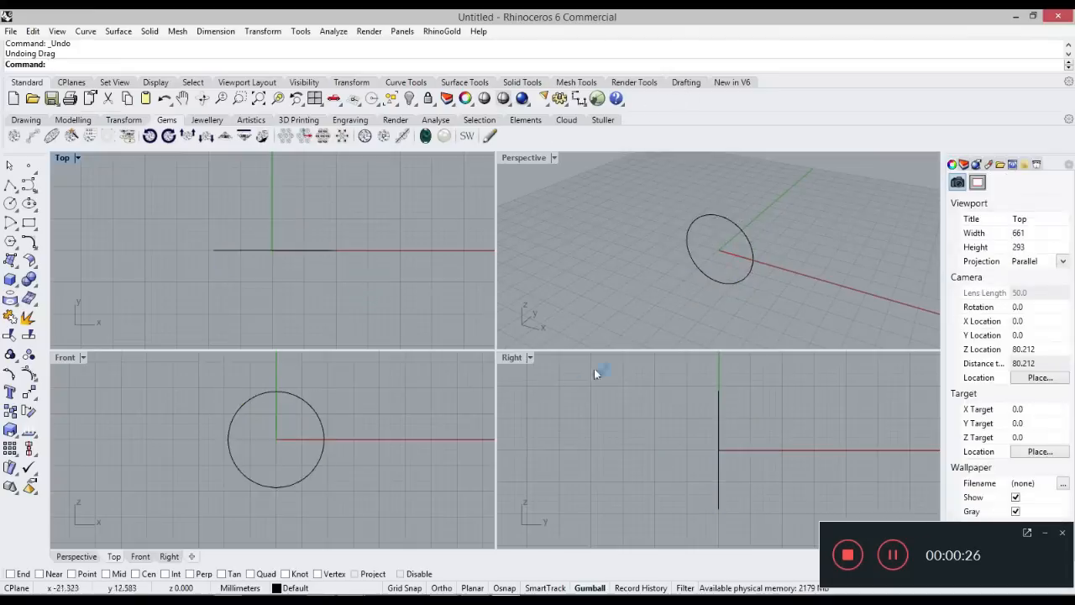
Draw a 2 mm long flat rectangle from the circle's top point in the Right view and centre it on the vertical axis.
scroll(718, 330, "up", 2)
left_click(638, 384)
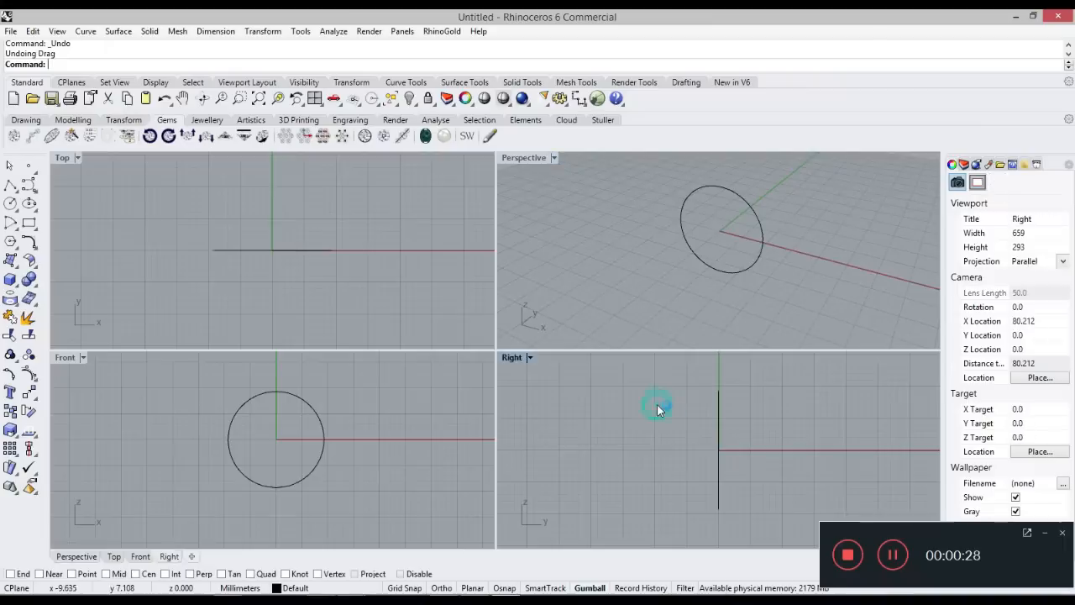
scroll(741, 387, "up", 3)
right_click_drag(742, 382, 669, 453)
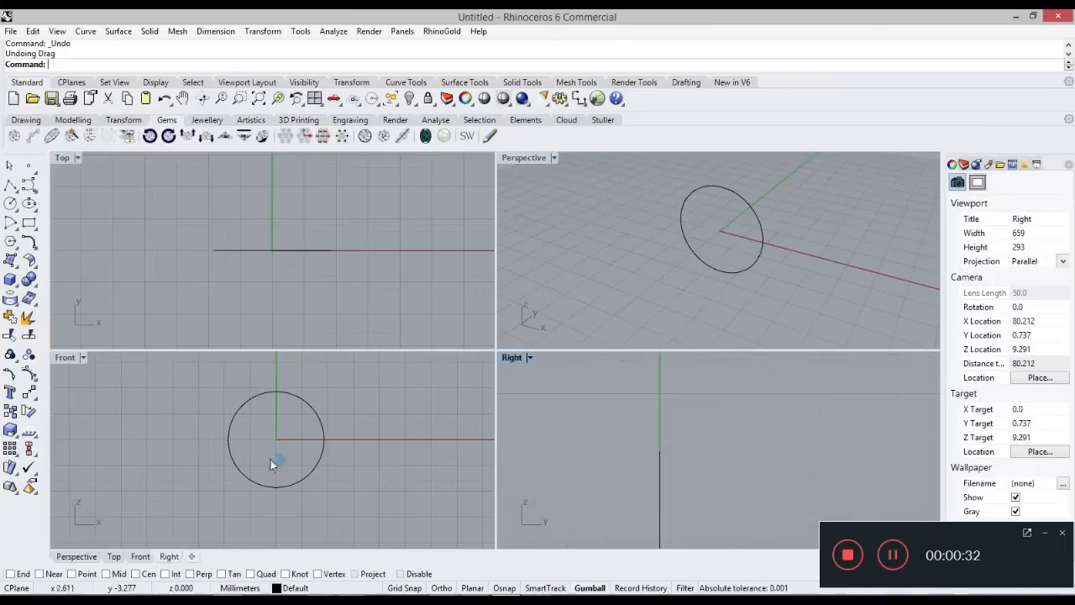
left_click(28, 223)
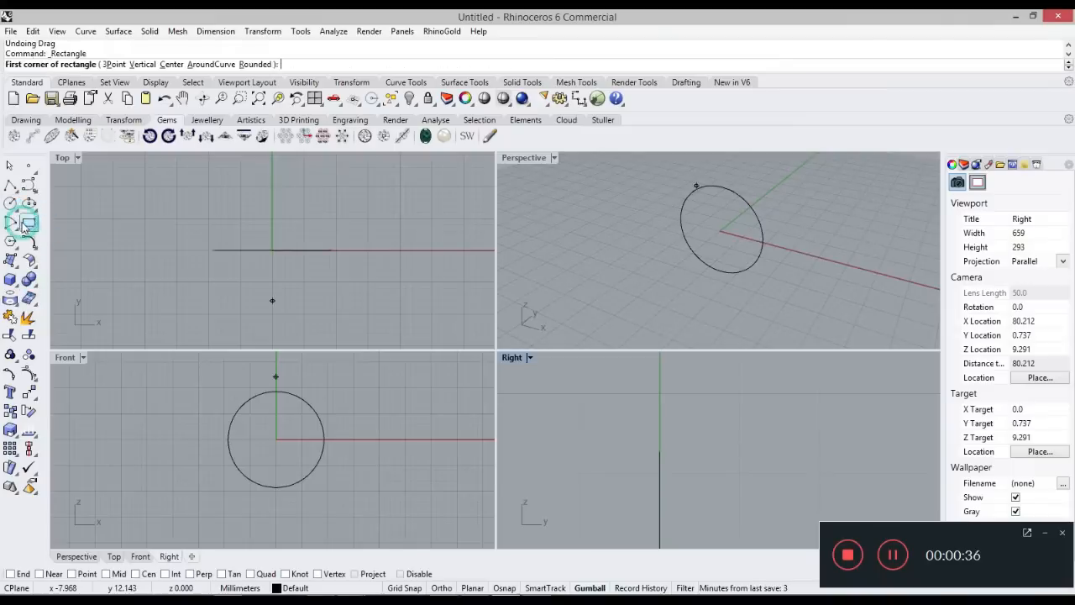
left_click(659, 452)
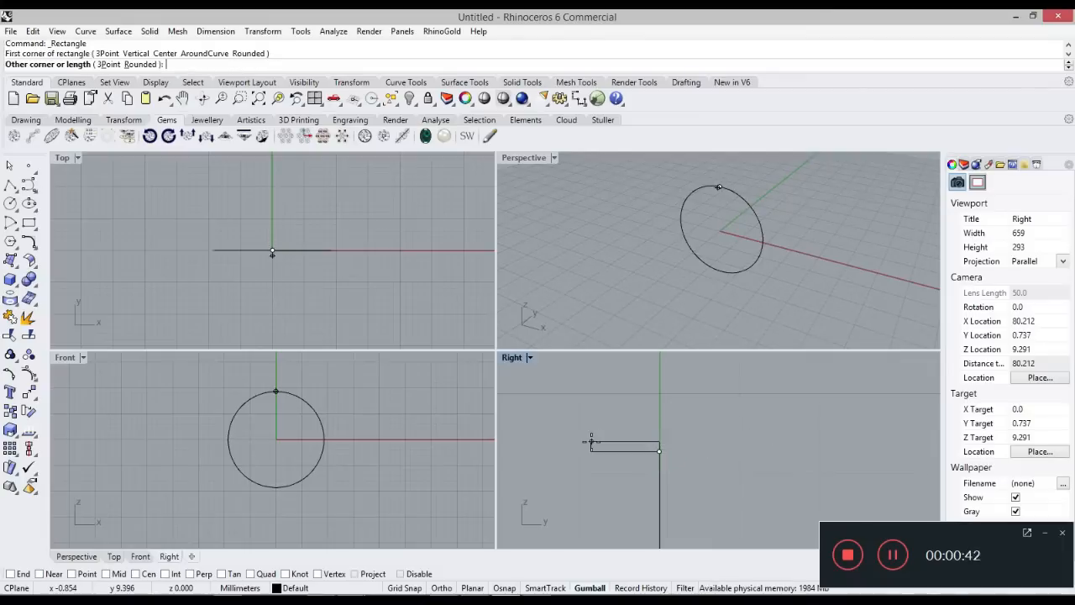
type("2")
key("Return")
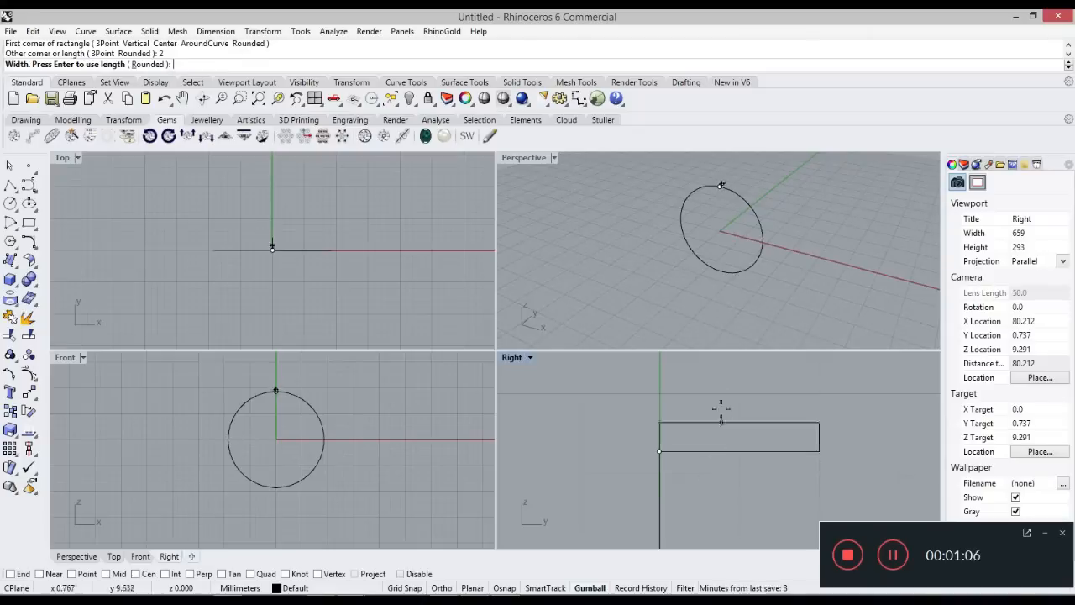
left_click(691, 409)
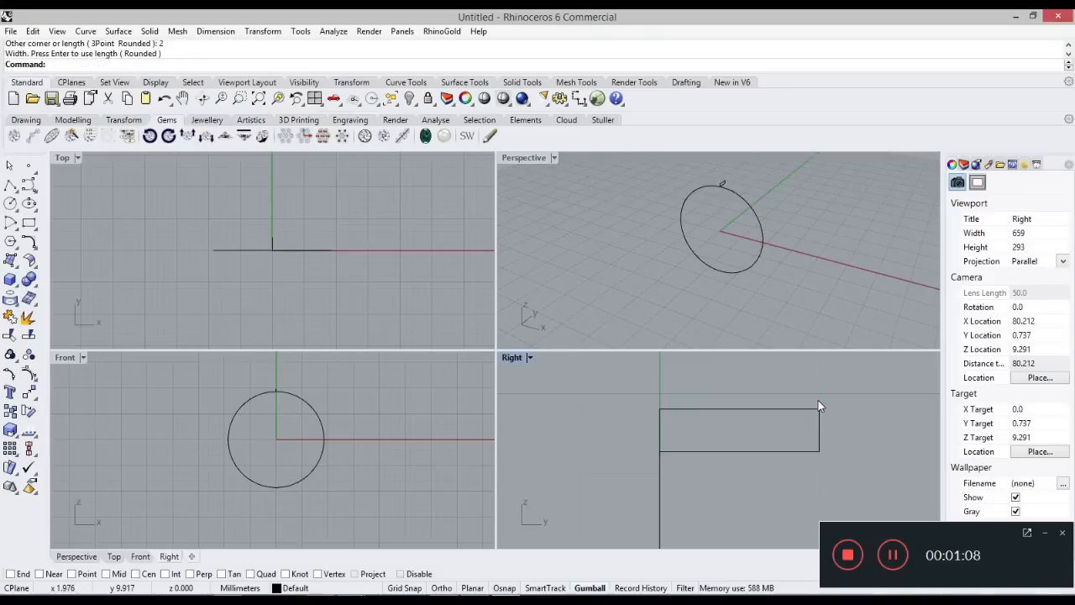
left_click(822, 425)
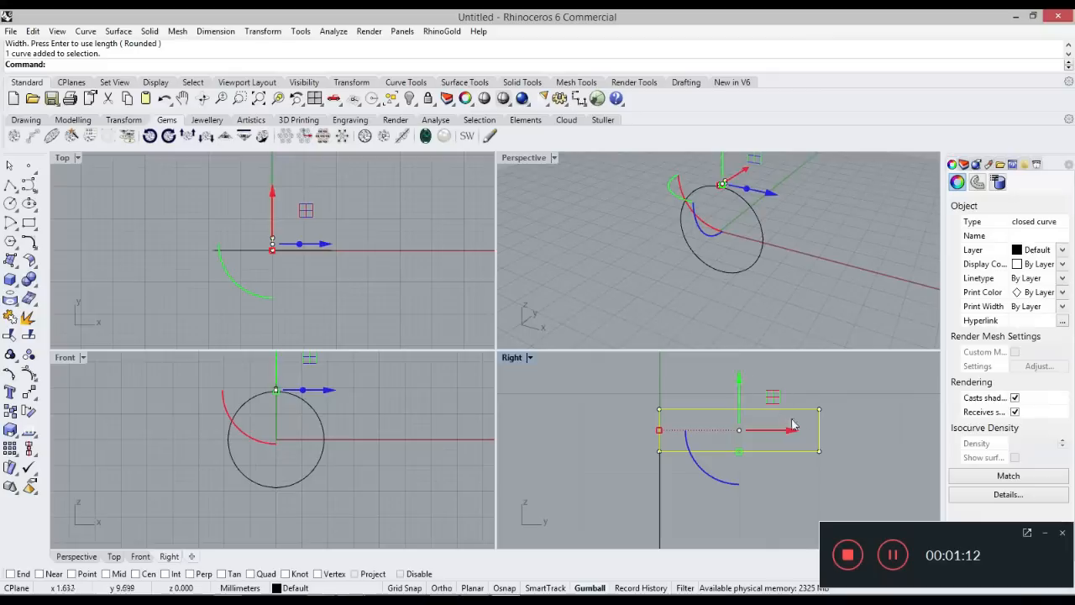
left_click_drag(794, 430, 714, 446)
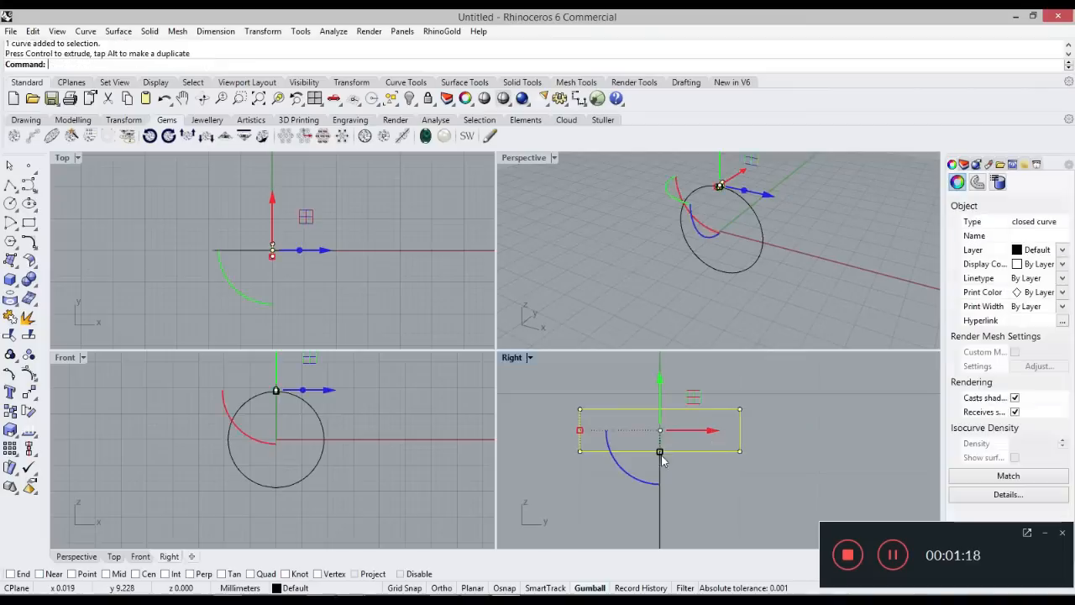
Sweep the rectangle along the circle with Sweep 1 Rail, using the Freeform frame style and unchanged cross sections, to form the ring band.
left_click(661, 498)
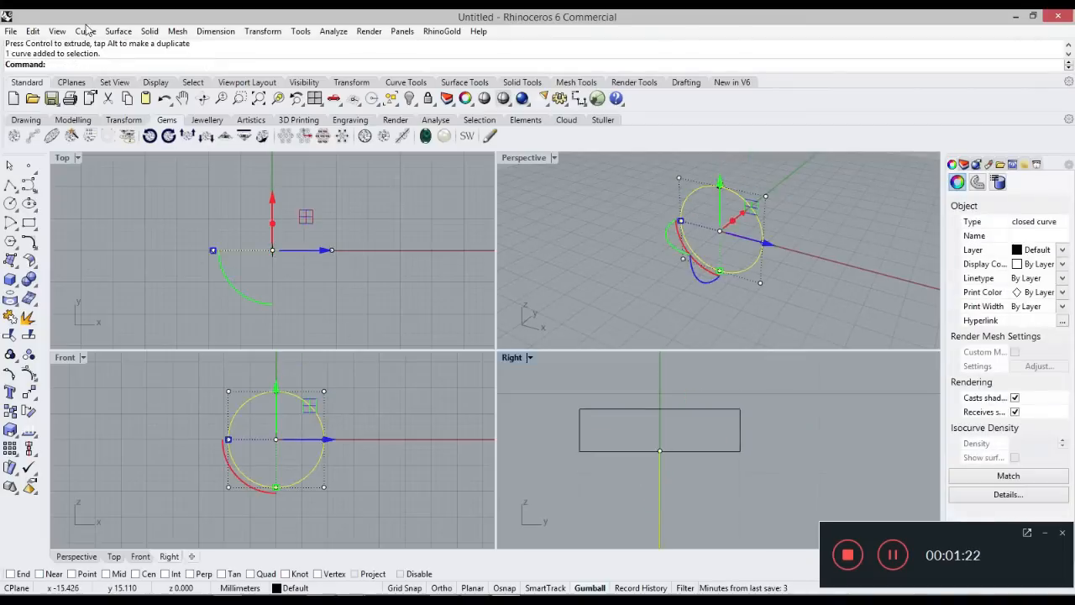
left_click(118, 31)
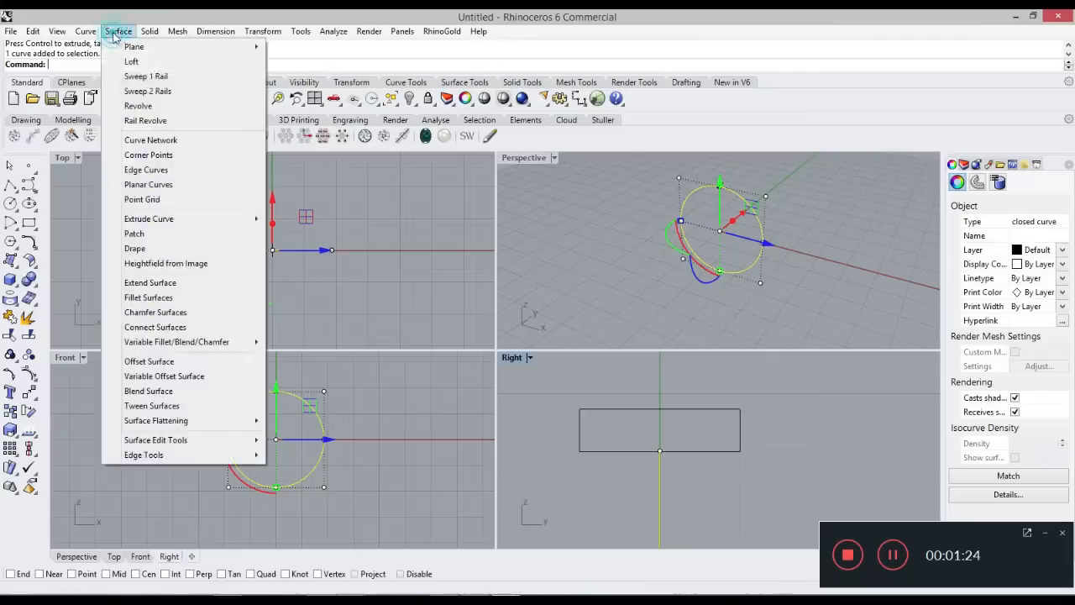
left_click(150, 73)
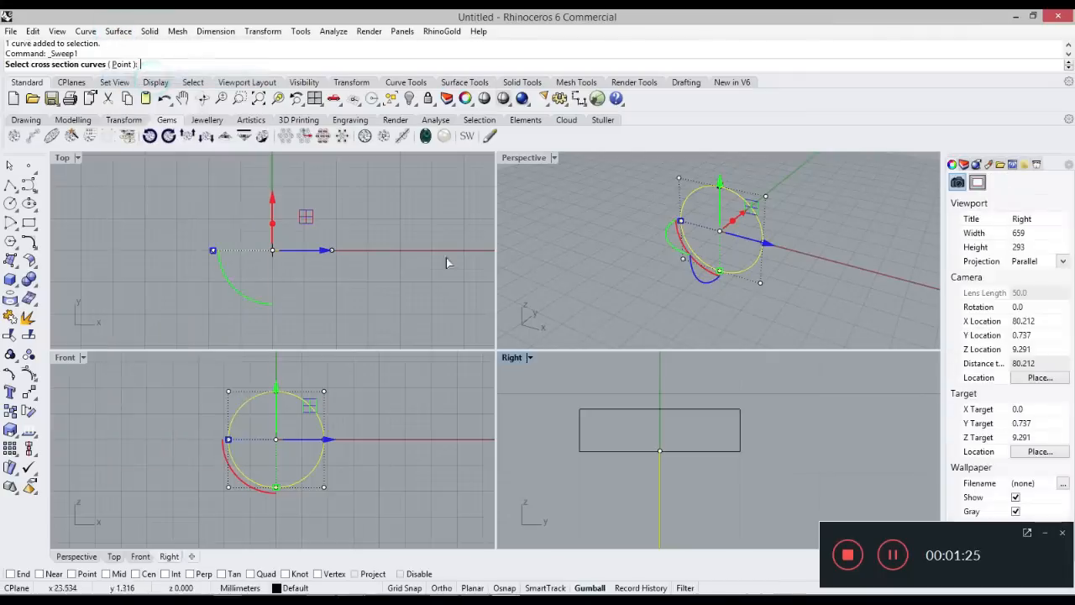
left_click(678, 409)
key("Return")
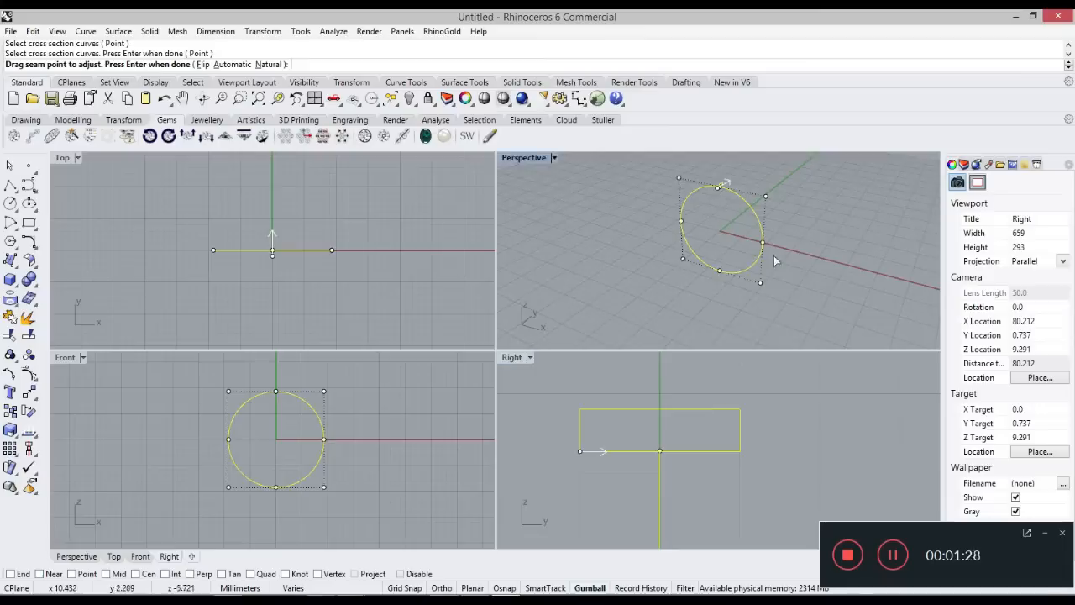
key("Return")
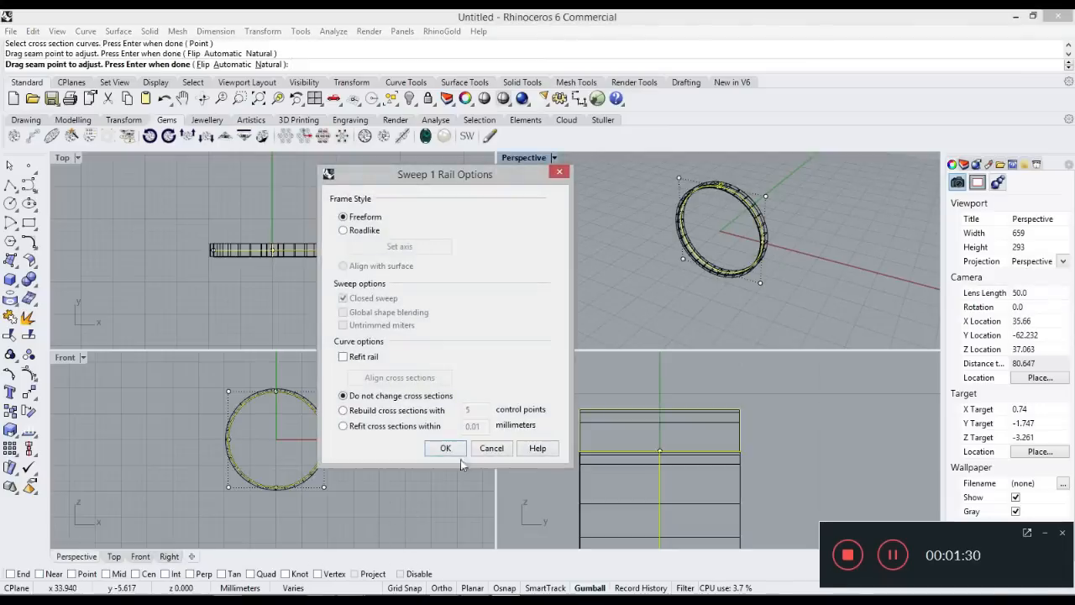
left_click(445, 448)
left_click(806, 434)
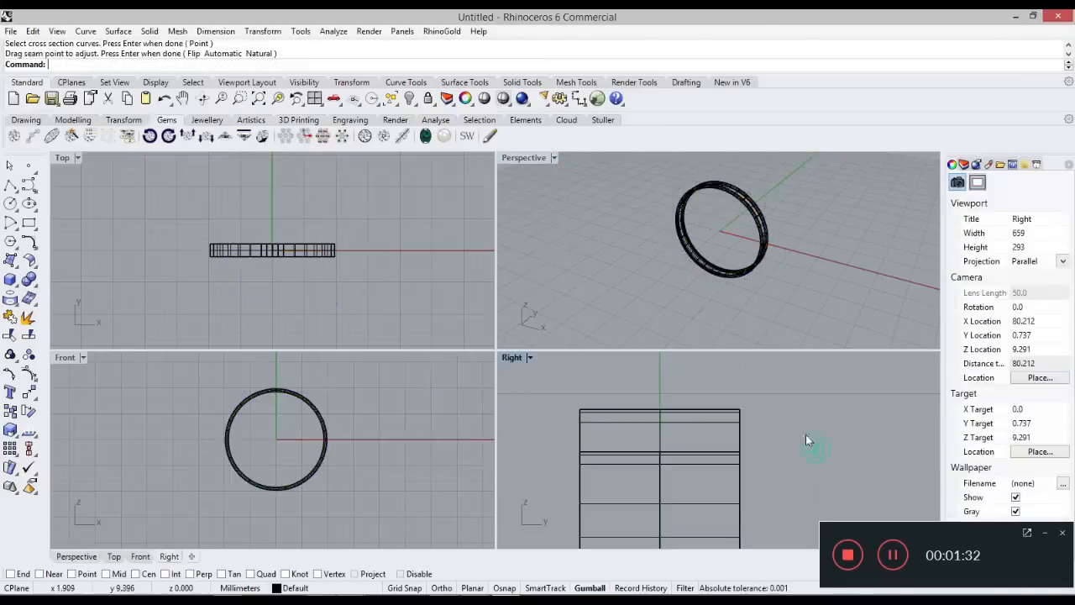
left_click(753, 438)
left_click(792, 476)
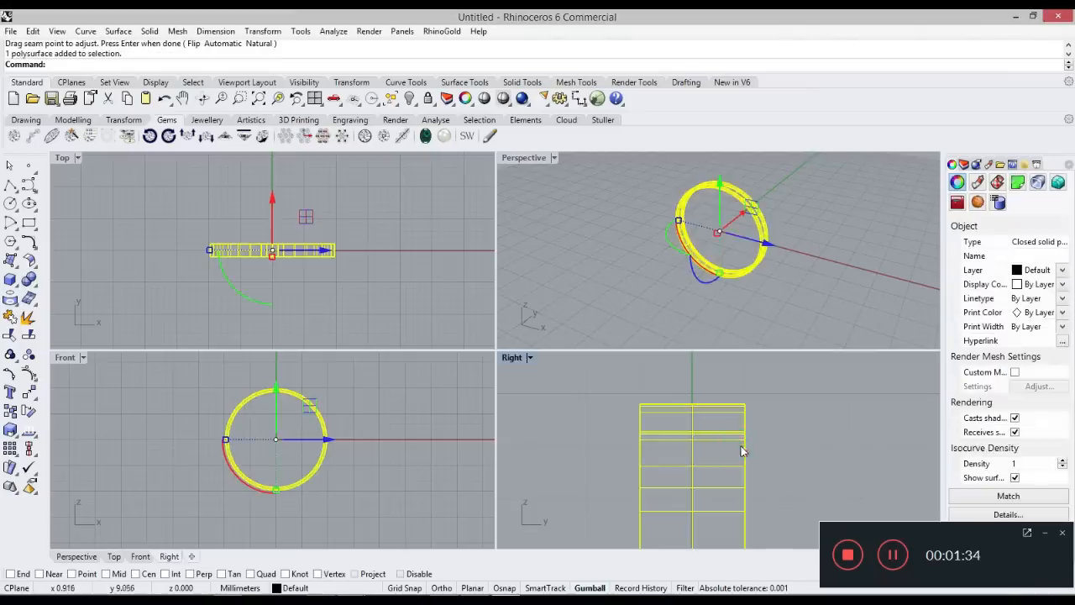
middle_click(708, 507)
scroll(743, 364, "down", 10)
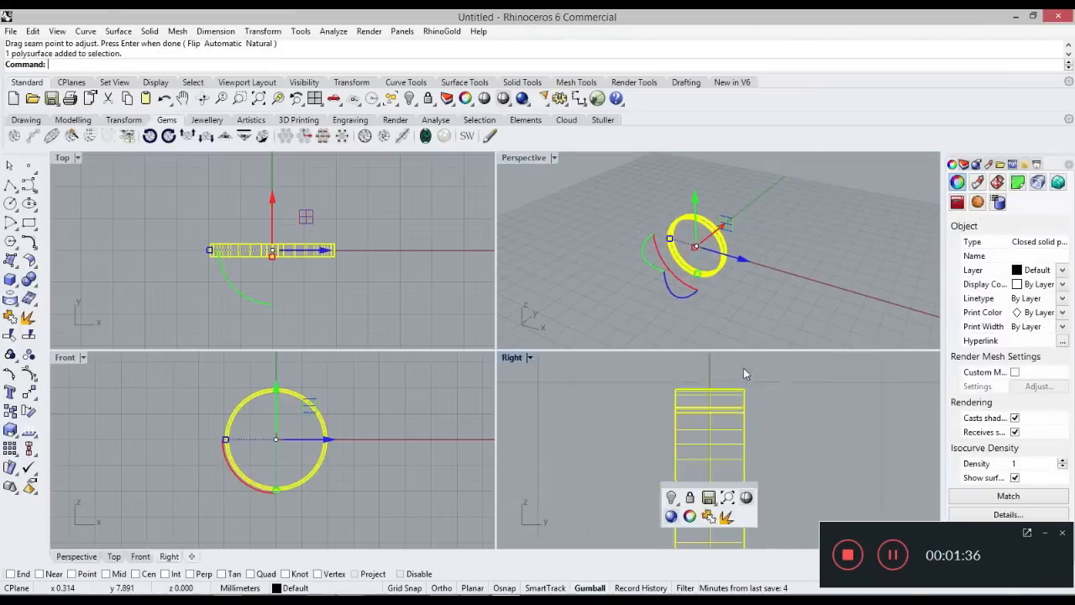
left_click(783, 438)
scroll(783, 440, "down", 3)
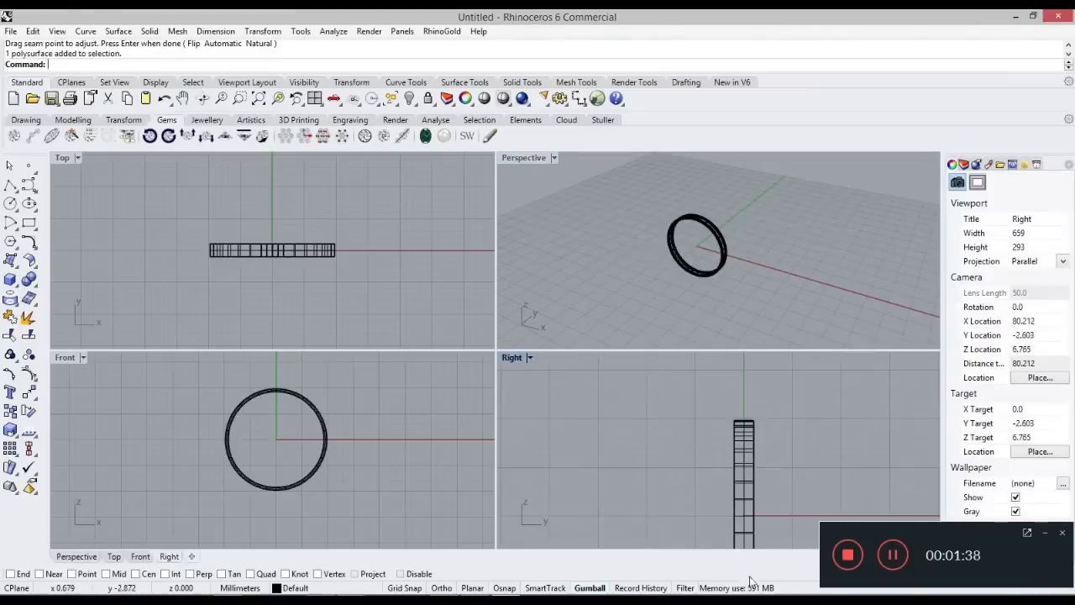
scroll(734, 461, "down", 3)
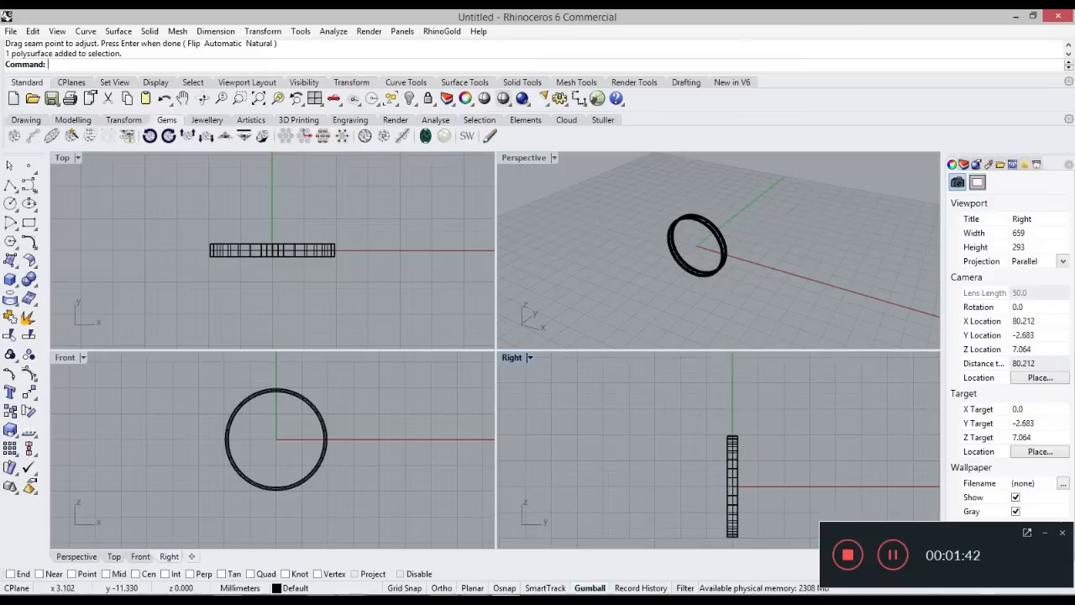
Scale the ring band's width down slightly in the Right view.
scroll(755, 529, "up", 2)
left_click(720, 473)
scroll(719, 468, "up", 4)
scroll(708, 421, "up", 4)
left_click_drag(686, 430, 689, 432)
left_click(797, 446)
scroll(778, 467, "down", 8)
scroll(773, 483, "down", 6)
scroll(800, 407, "up", 16)
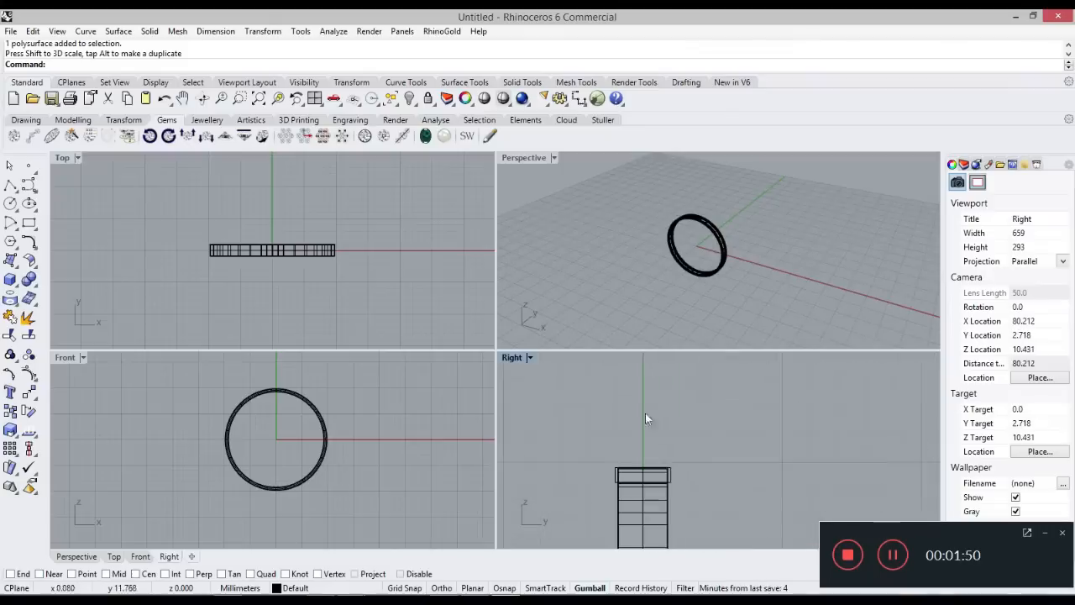
Draw a degree 3 control-point curve in the Right view from the band's top centre, bending outward and rising steeply above it.
left_click(26, 186)
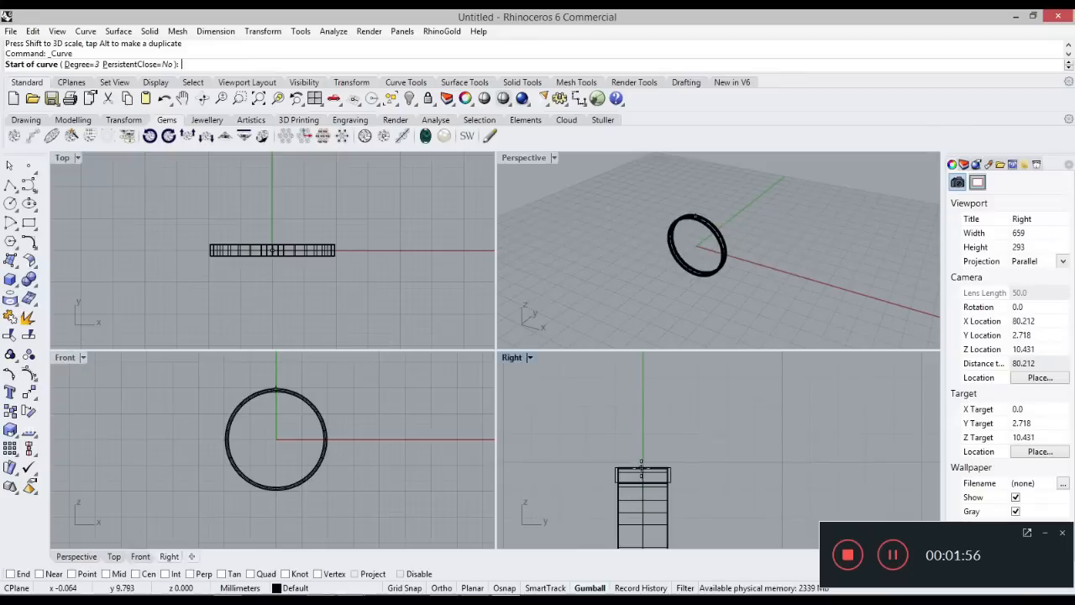
left_click(643, 467)
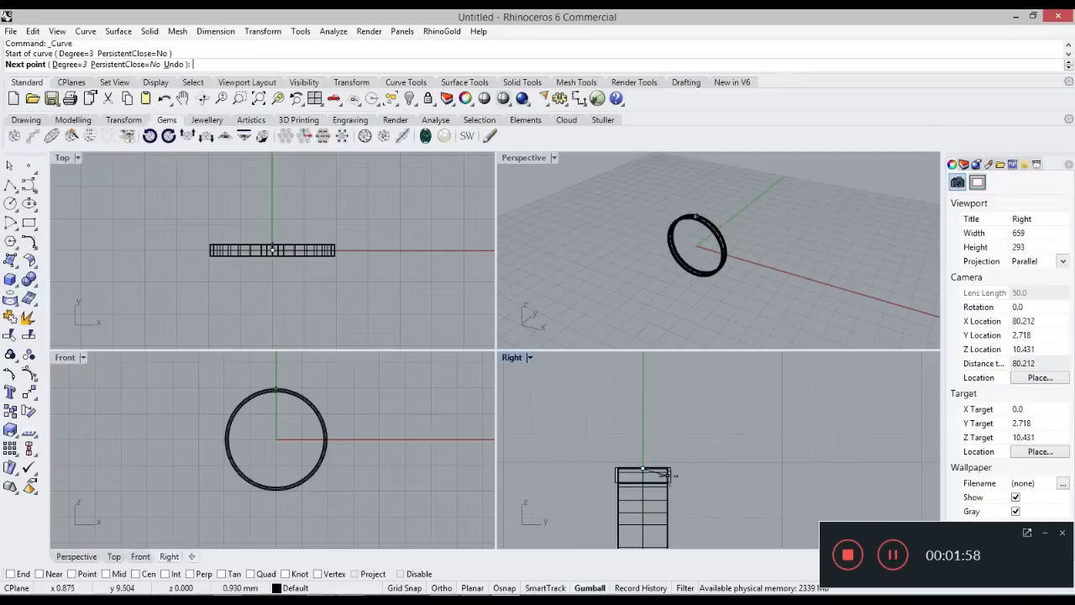
left_click(719, 454)
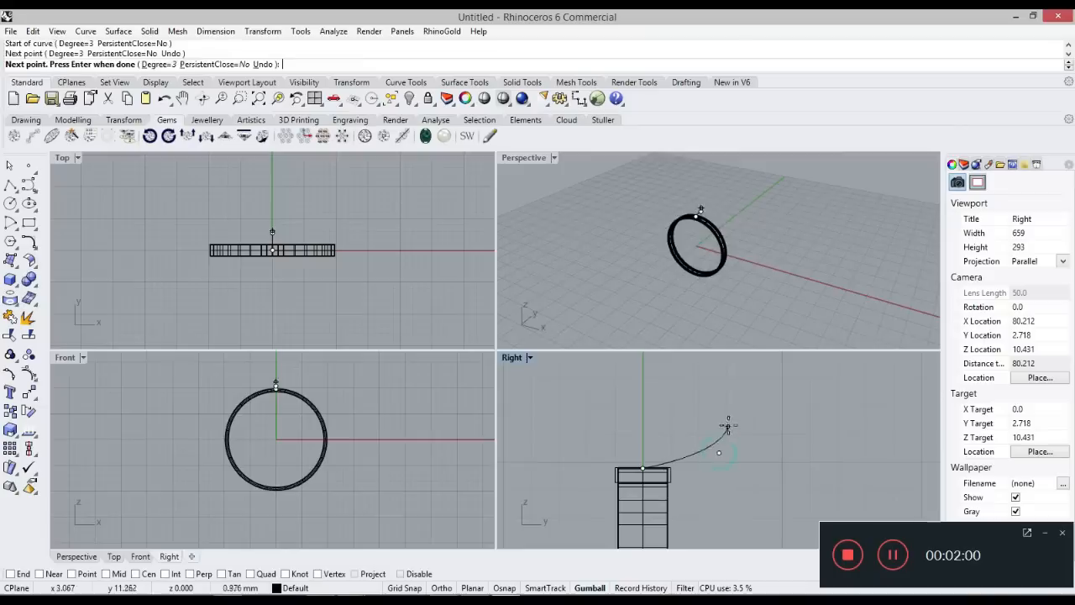
scroll(725, 423, "down", 3)
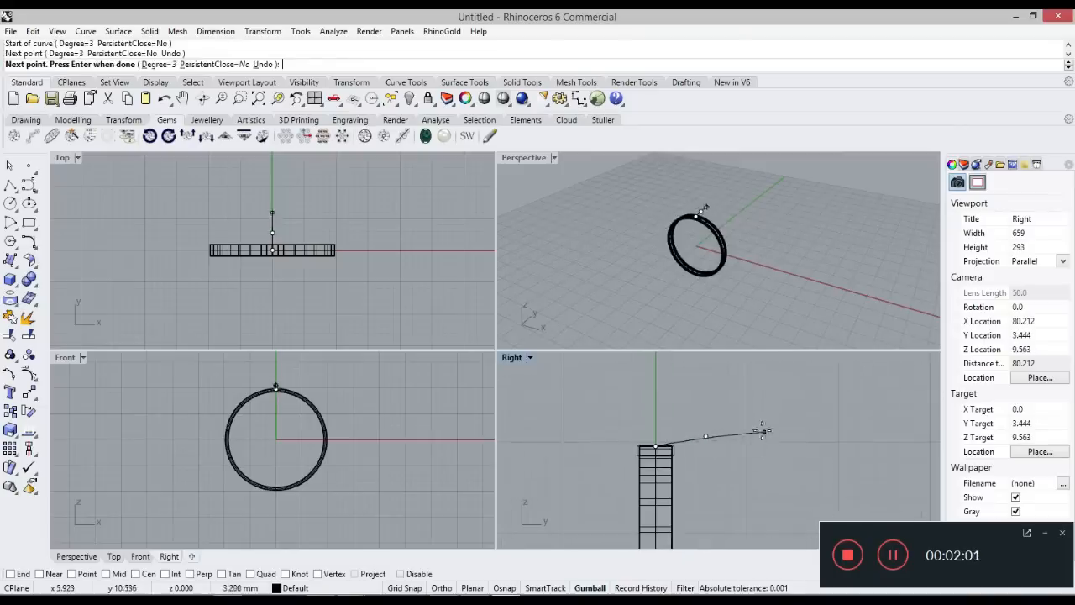
left_click(717, 380)
scroll(693, 432, "down", 3)
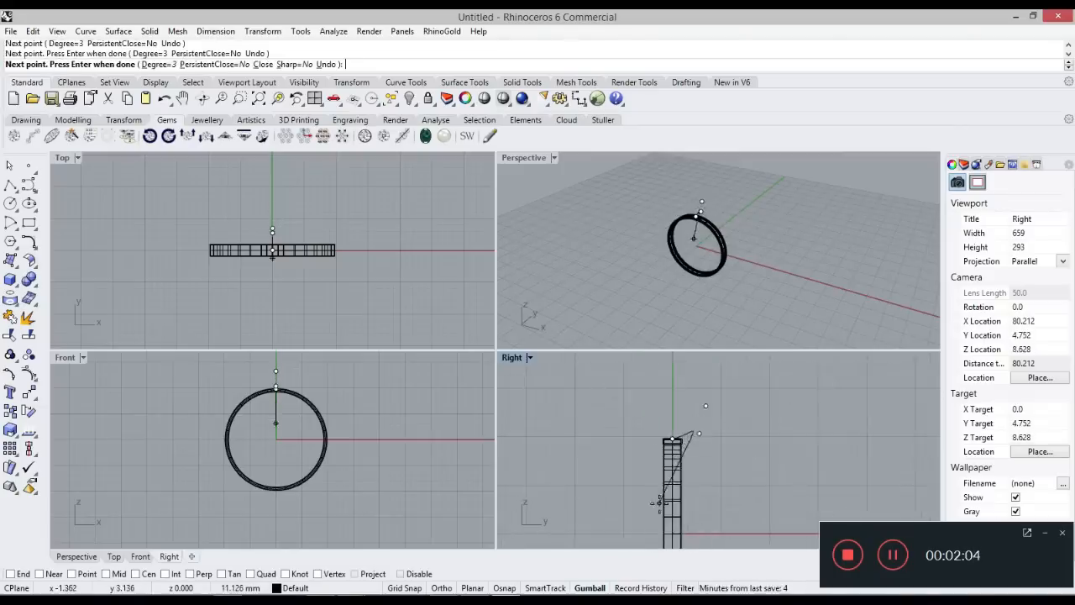
left_click(706, 369)
key("Return")
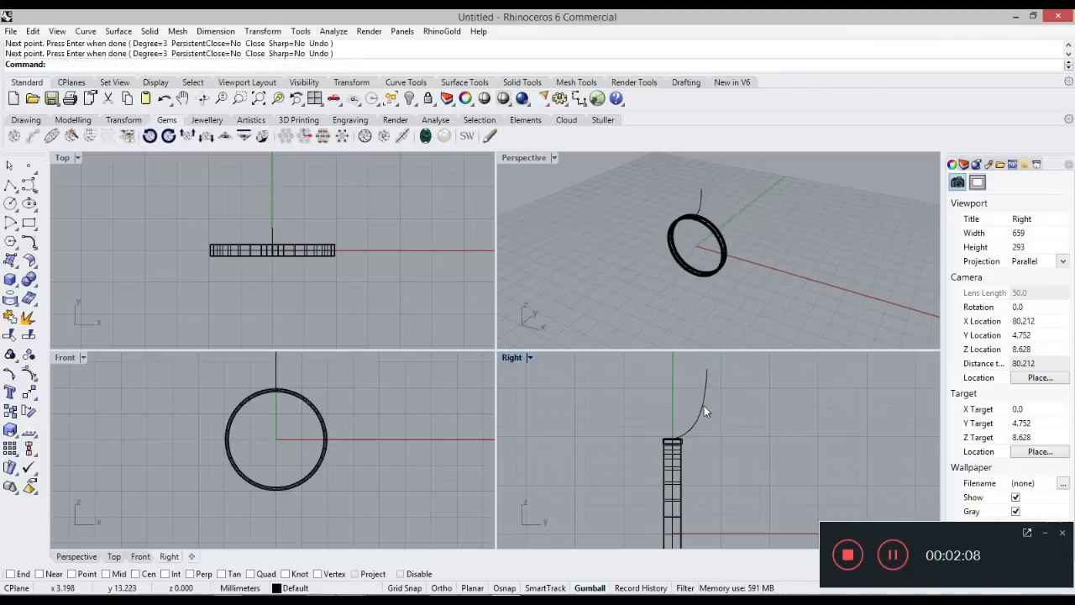
Reshape the upper part of the new curve by its control points, shifting the top end point slightly outward.
left_click(704, 406)
scroll(710, 405, "up", 3)
scroll(686, 415, "up", 3)
left_click_drag(684, 412, 718, 409)
scroll(728, 429, "down", 4)
scroll(719, 427, "down", 2)
scroll(711, 361, "up", 4)
left_click(716, 380)
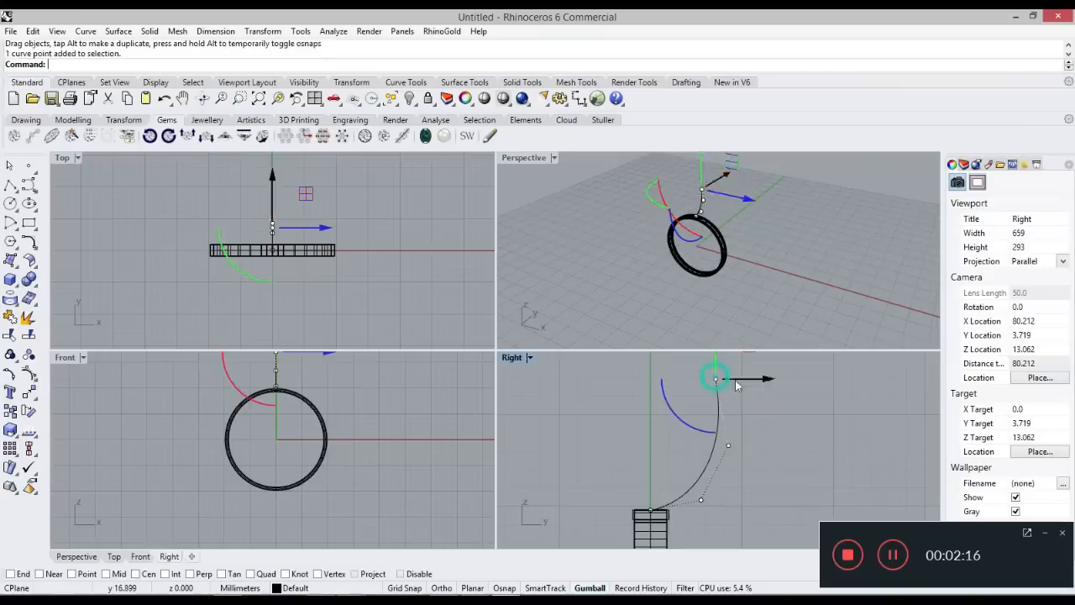
left_click_drag(715, 380, 776, 377)
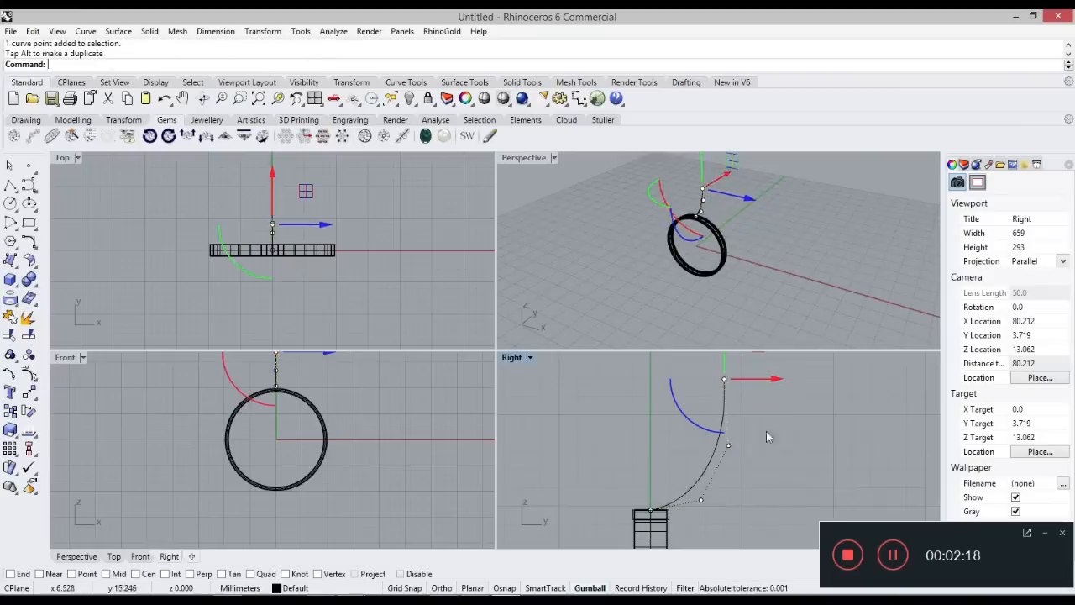
Move the curve's lower control point slightly outward and raise it close to the height of the next control point.
left_click(703, 500)
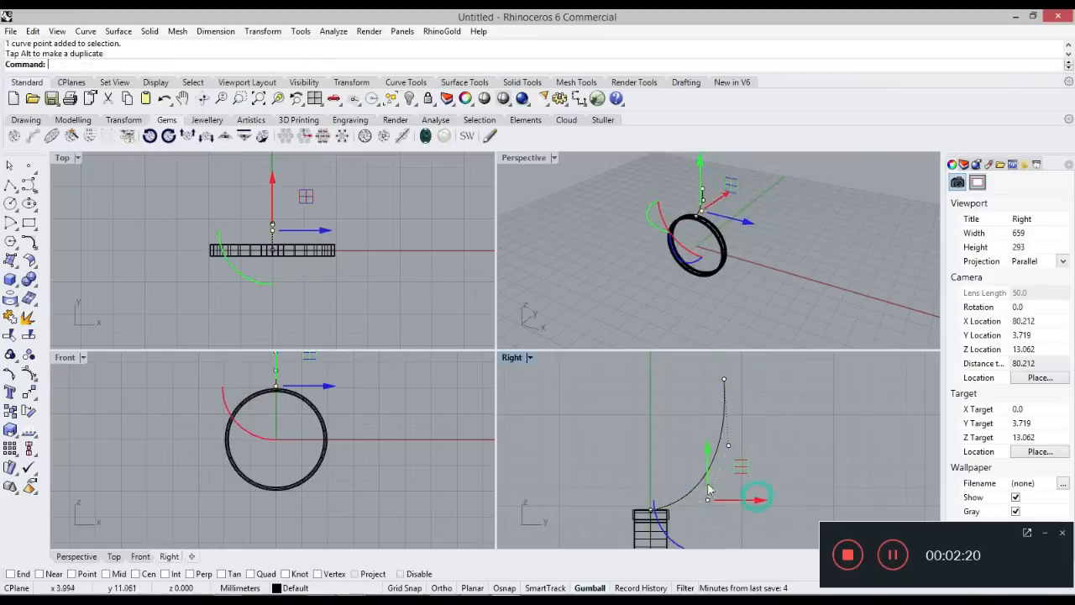
left_click_drag(706, 462, 701, 424)
left_click(732, 439)
left_click(719, 439)
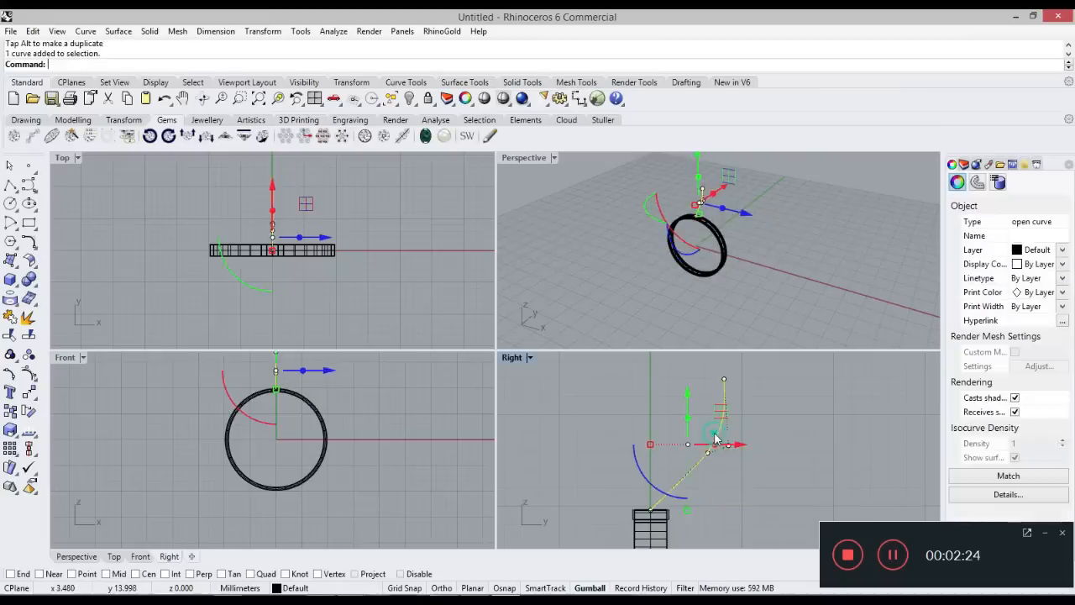
Move the control point at the curve's upper bend slightly outward and slightly up in the Right view.
left_click(723, 445)
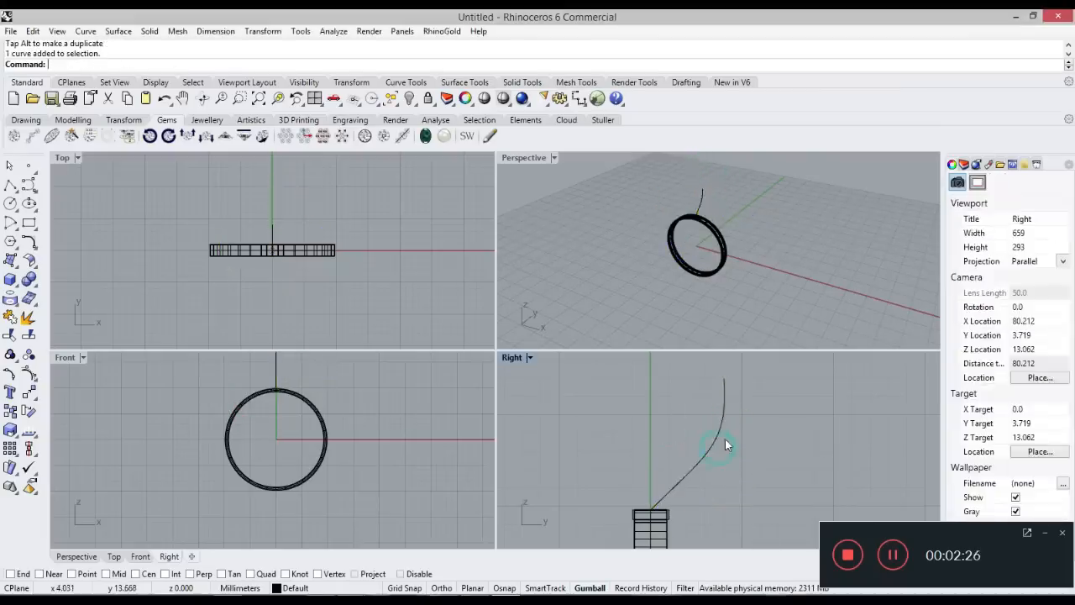
left_click(719, 439)
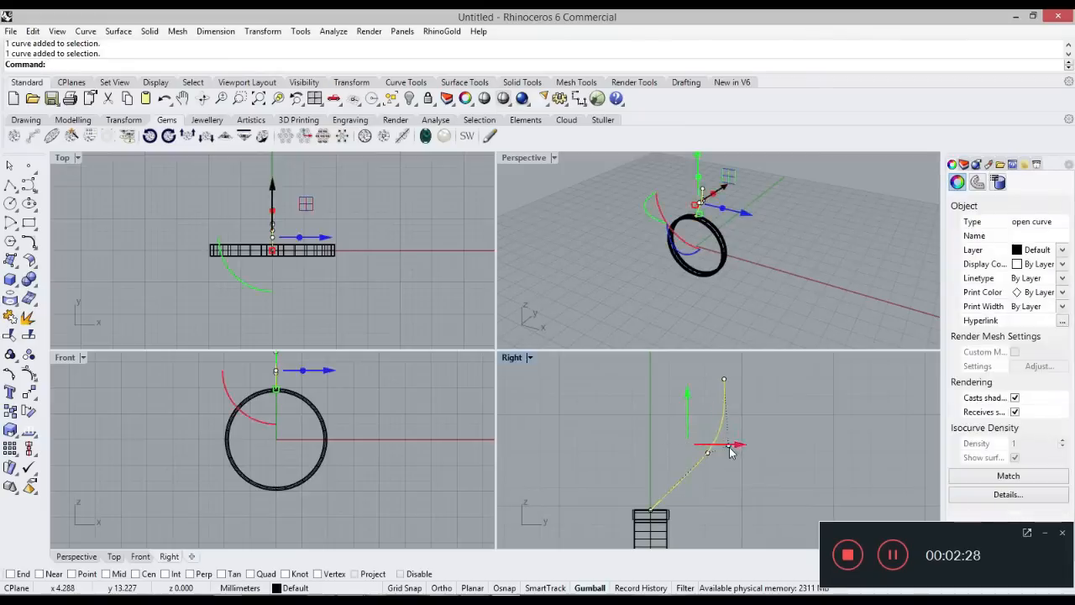
left_click(731, 449)
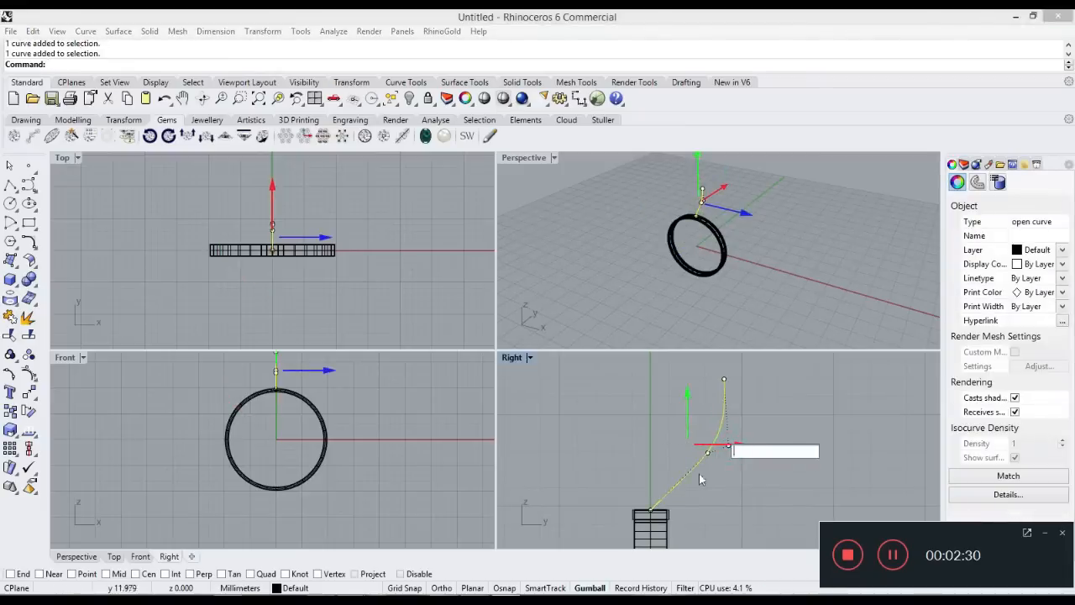
left_click(706, 400)
scroll(708, 423, "up", 3)
left_click(719, 426)
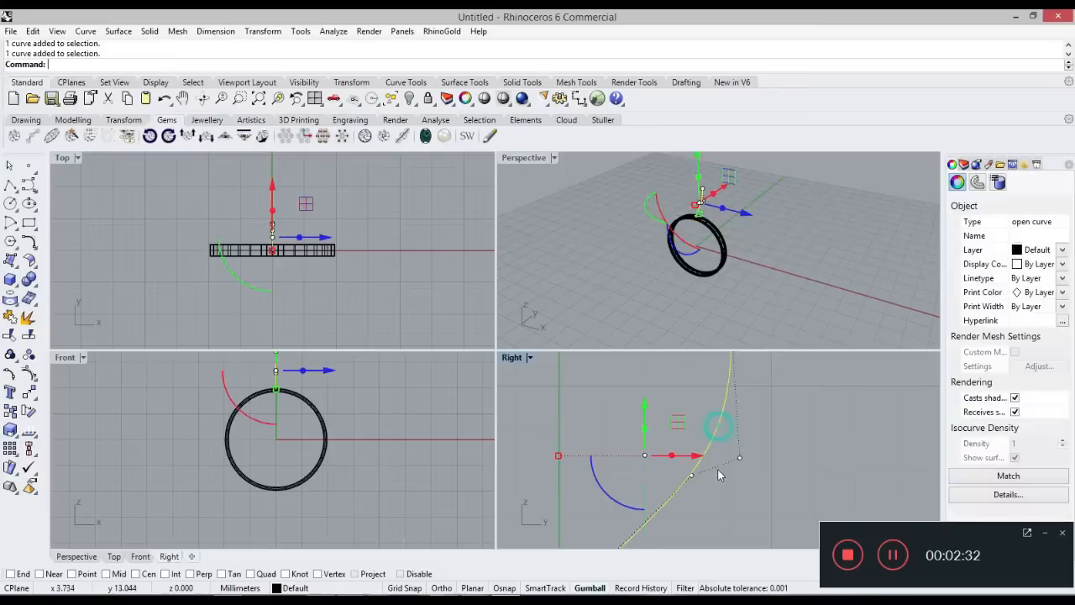
left_click(741, 459)
left_click_drag(792, 459, 807, 459)
left_click_drag(757, 415, 757, 394)
Shift the curve's top end point slightly outward in the Right view.
scroll(748, 419, "down", 7)
scroll(744, 385, "up", 3)
left_click(733, 364)
left_click(788, 363)
left_click(798, 429)
scroll(745, 405, "down", 3)
scroll(716, 457, "up", 4)
left_click(694, 483)
scroll(636, 488, "down", 6)
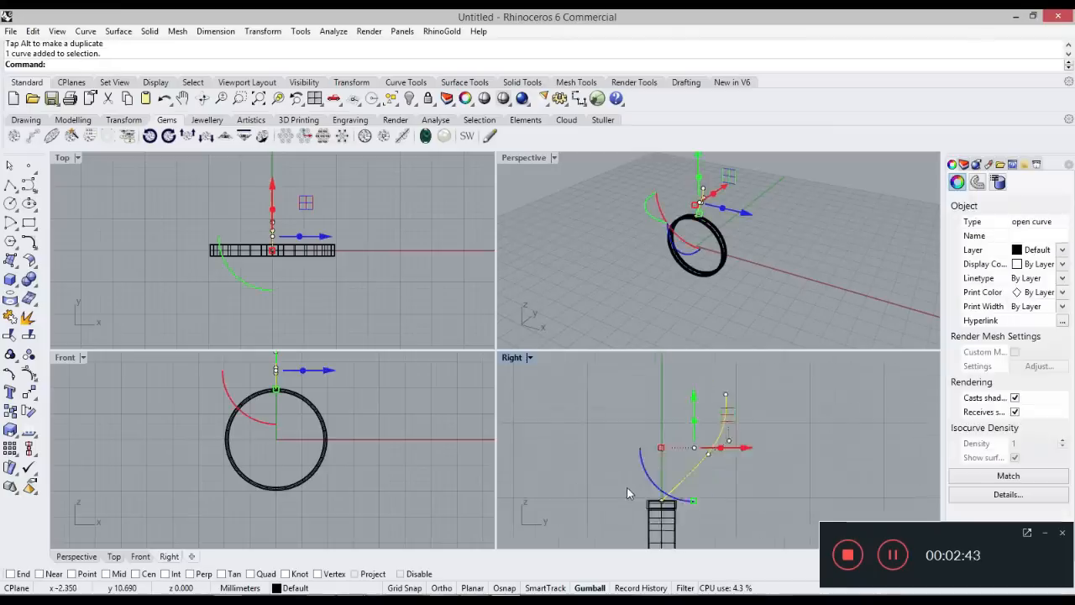
left_click(396, 485)
scroll(367, 425, "down", 3)
scroll(312, 392, "up", 6)
left_click(304, 319)
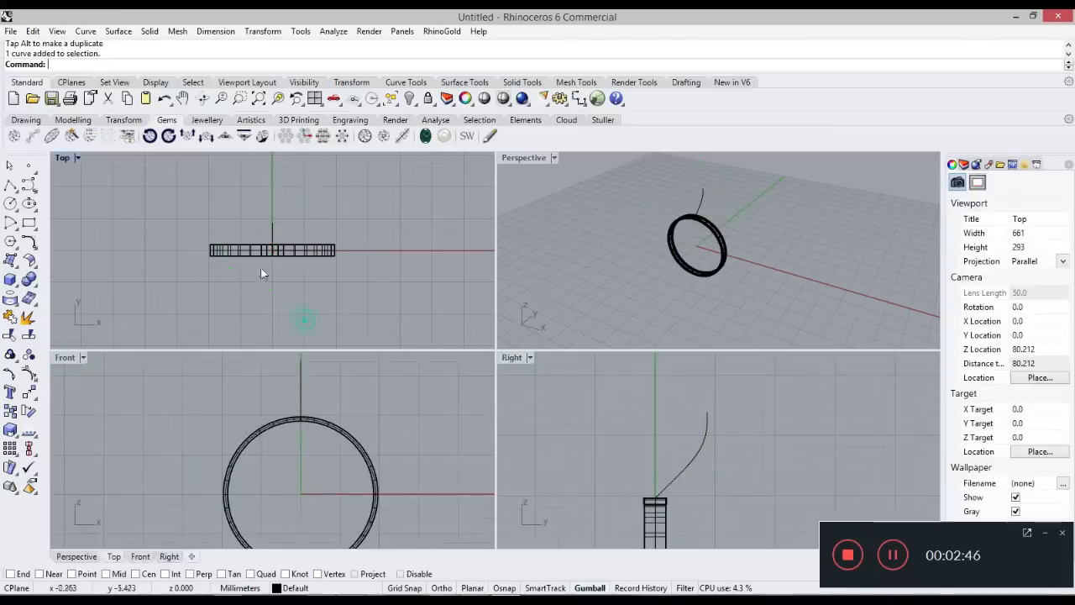
scroll(242, 227, "up", 3)
left_click(73, 119)
left_click(123, 119)
left_click(167, 119)
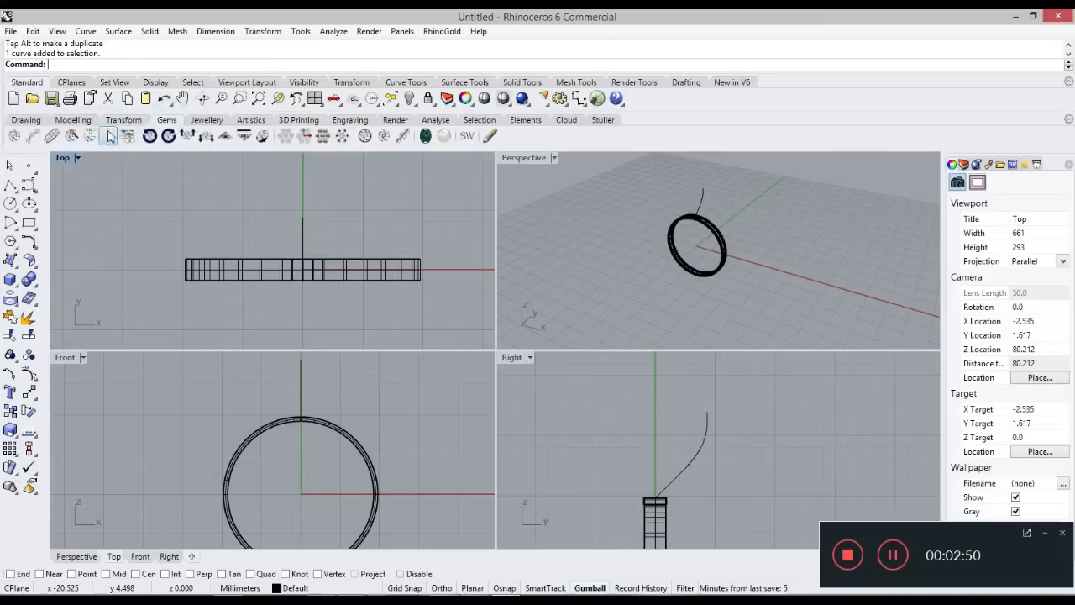
Add a Brilliant-cut Zircon (Violet) gem with a diameter of 5.00 mm using Gem Studio.
left_click(15, 135)
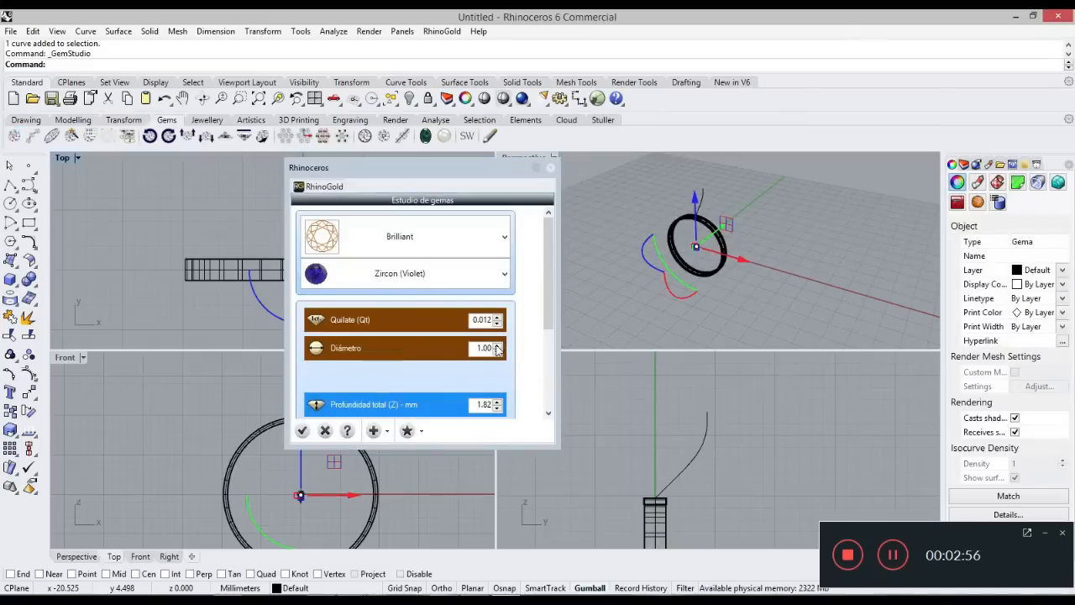
left_click(497, 349)
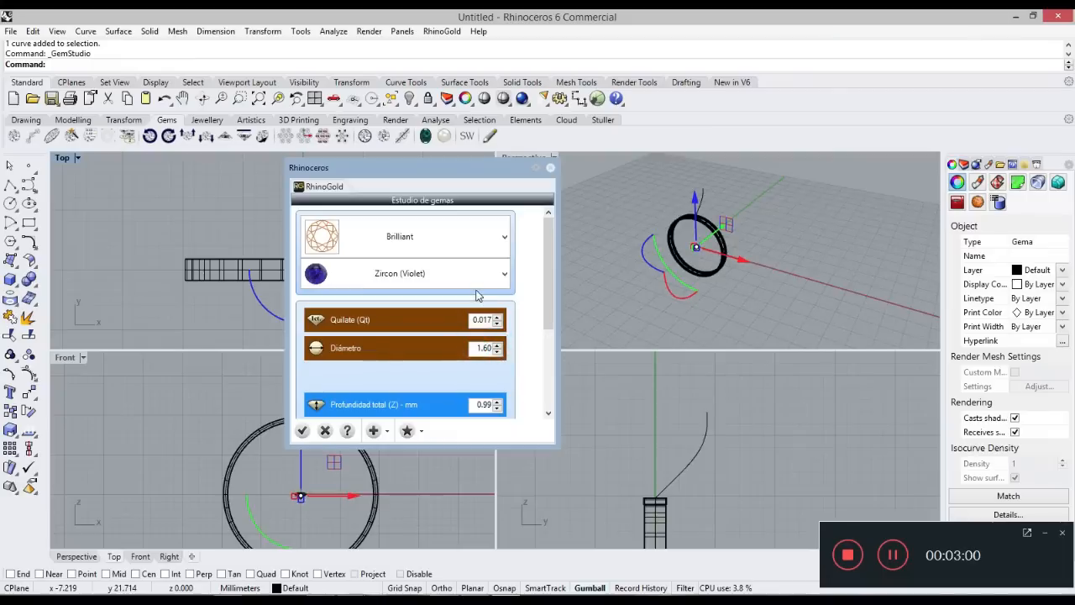
left_click(498, 351)
left_click(499, 346)
left_click(499, 345)
left_click(498, 345)
left_click(498, 345)
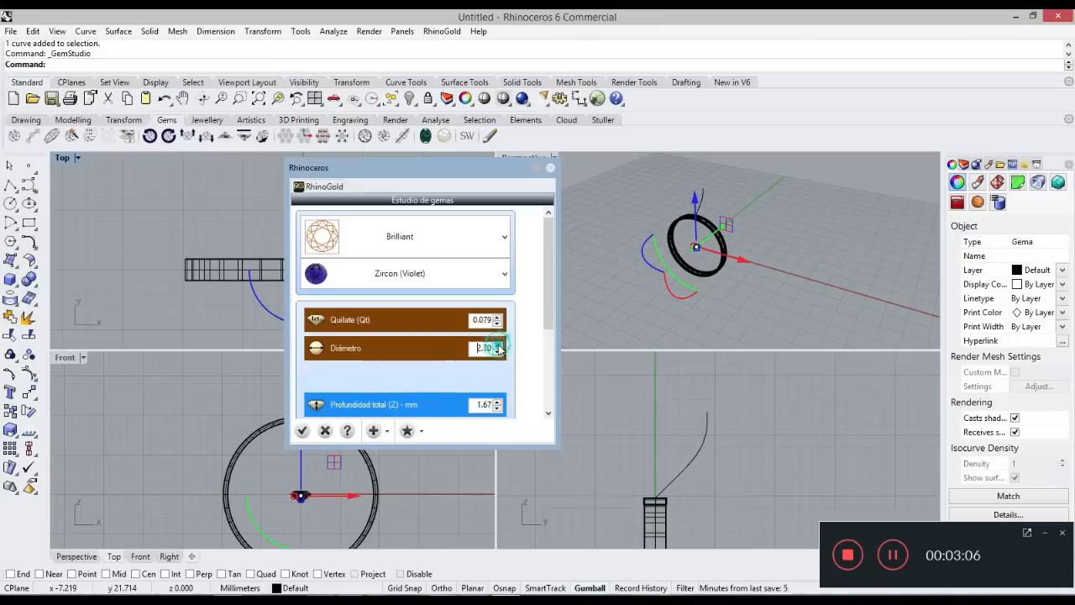
left_click(499, 345)
left_click(498, 346)
left_click(498, 346)
left_click(498, 346)
left_click(498, 345)
left_click(498, 345)
left_click(498, 346)
left_click(498, 345)
left_click(498, 345)
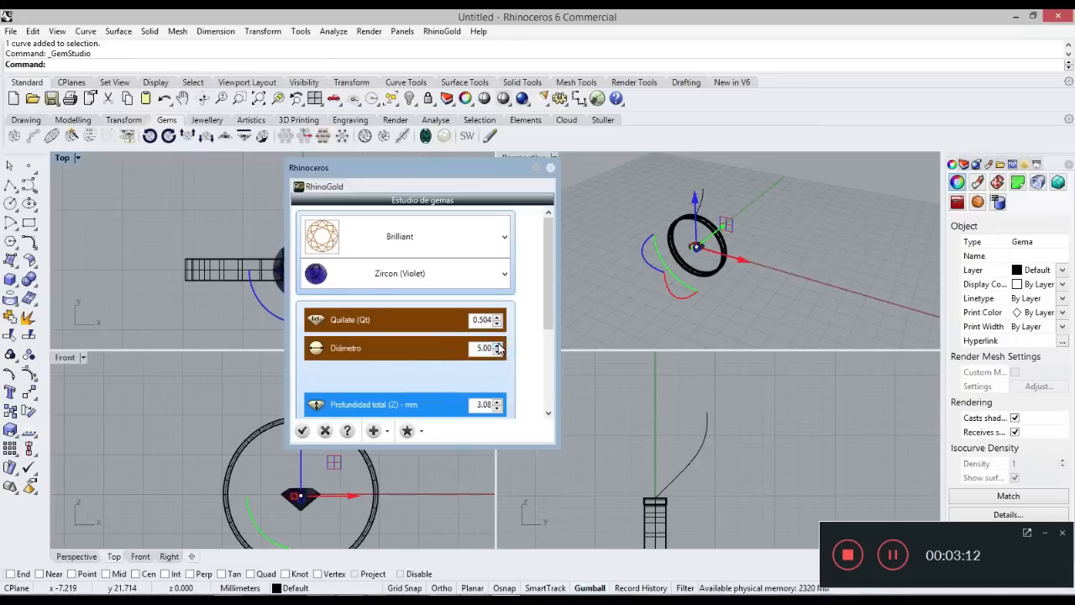
left_click(302, 431)
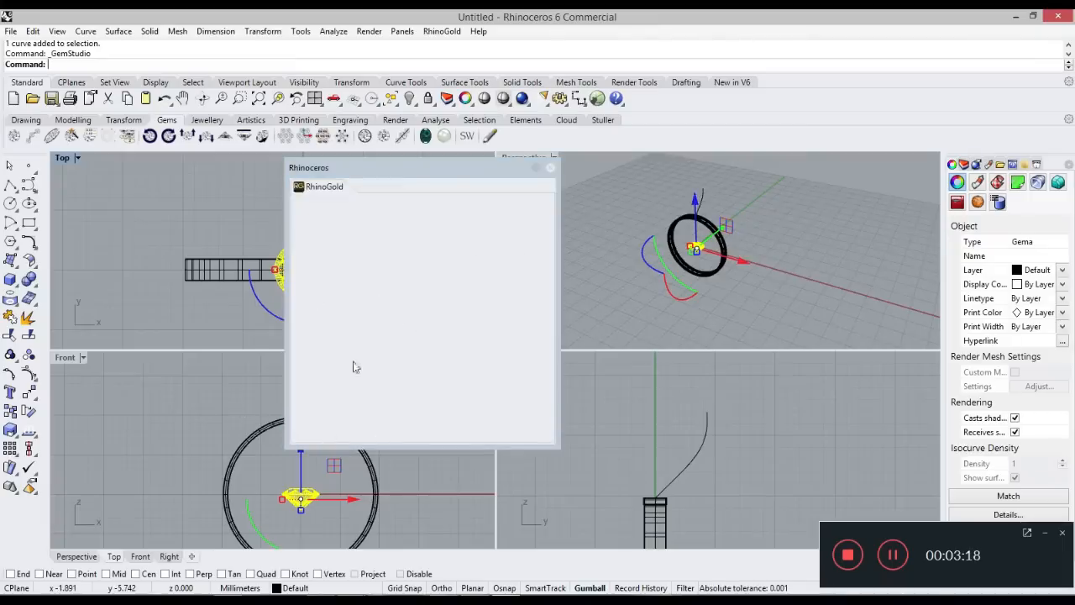
left_click(551, 168)
Move the gem straight up along the vertical axis to sit a short distance above the ring band.
left_click_drag(296, 454, 311, 376)
scroll(323, 514, "down", 2)
right_click_drag(312, 369, 304, 457)
left_click_drag(305, 456, 326, 413)
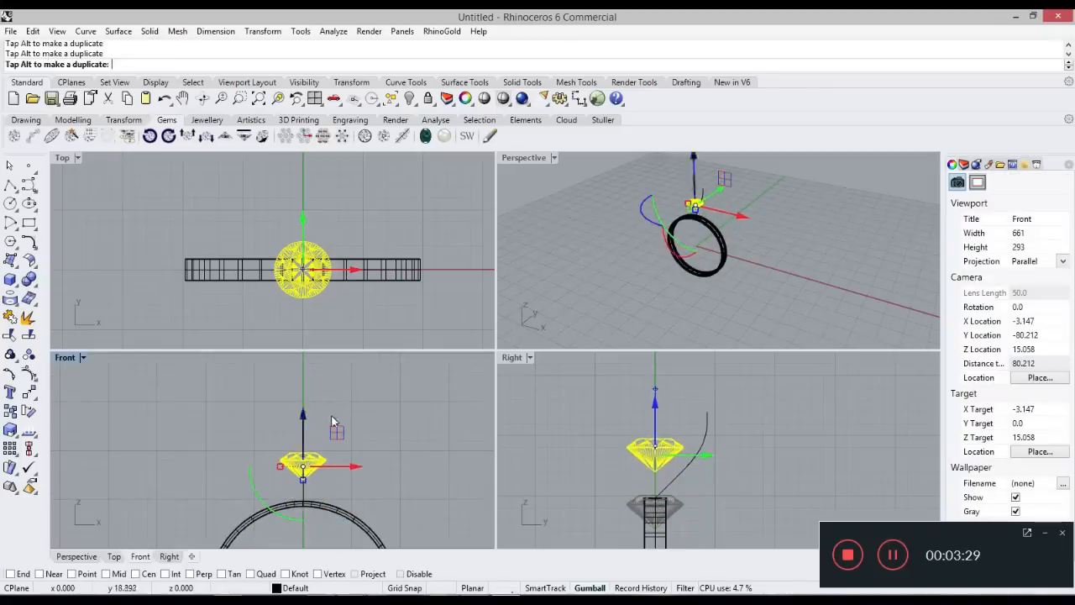
Pull the profile curve's upper control points inward and down so it runs close beside the gem and ends level with its table.
left_click(694, 458)
left_click_drag(694, 395, 732, 451)
left_click_drag(673, 381, 710, 433)
left_click_drag(736, 477, 735, 477)
left_click_drag(703, 386, 702, 398)
left_click_drag(759, 452, 741, 451)
left_click_drag(685, 415, 685, 429)
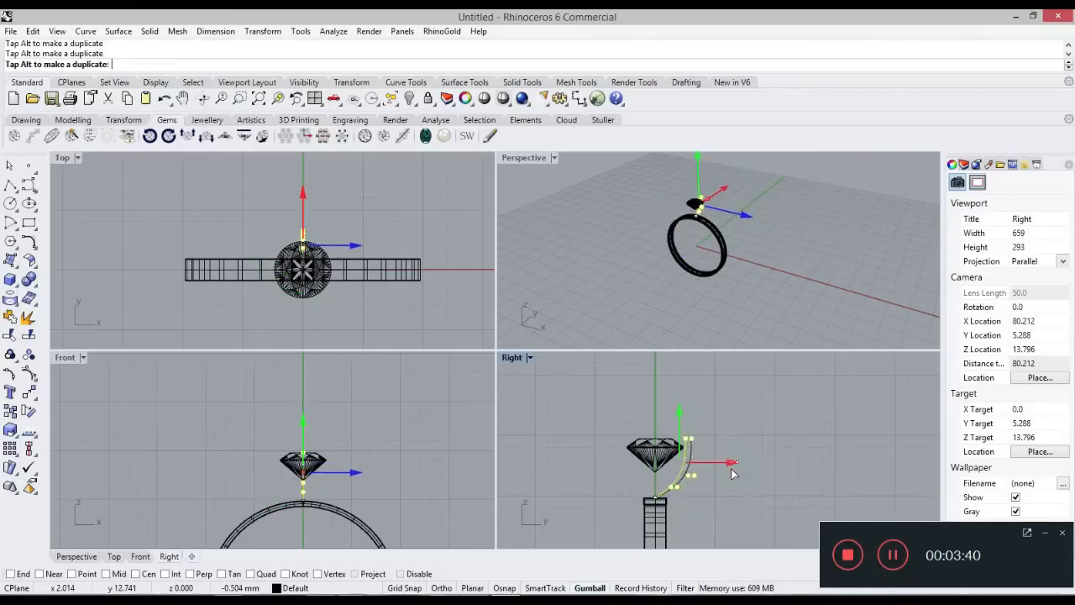
Raise the curve's lower control point and move it inward just past the vertical centre axis.
scroll(689, 463, "up", 5)
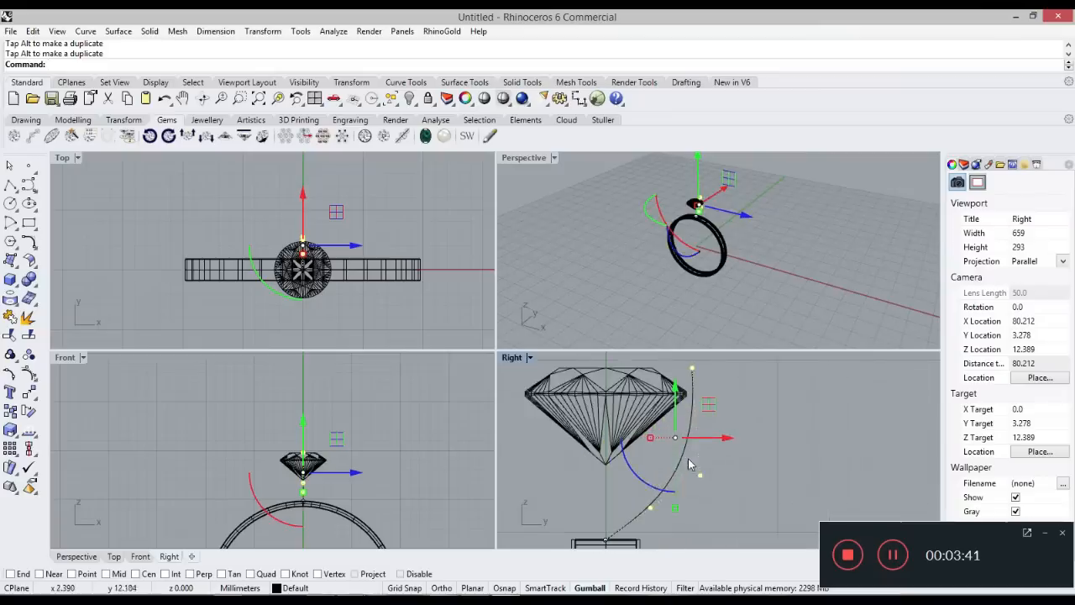
left_click(656, 503)
mouse_move(652, 409)
left_mouse_down()
mouse_move(651, 398)
mouse_move(652, 411)
left_mouse_up()
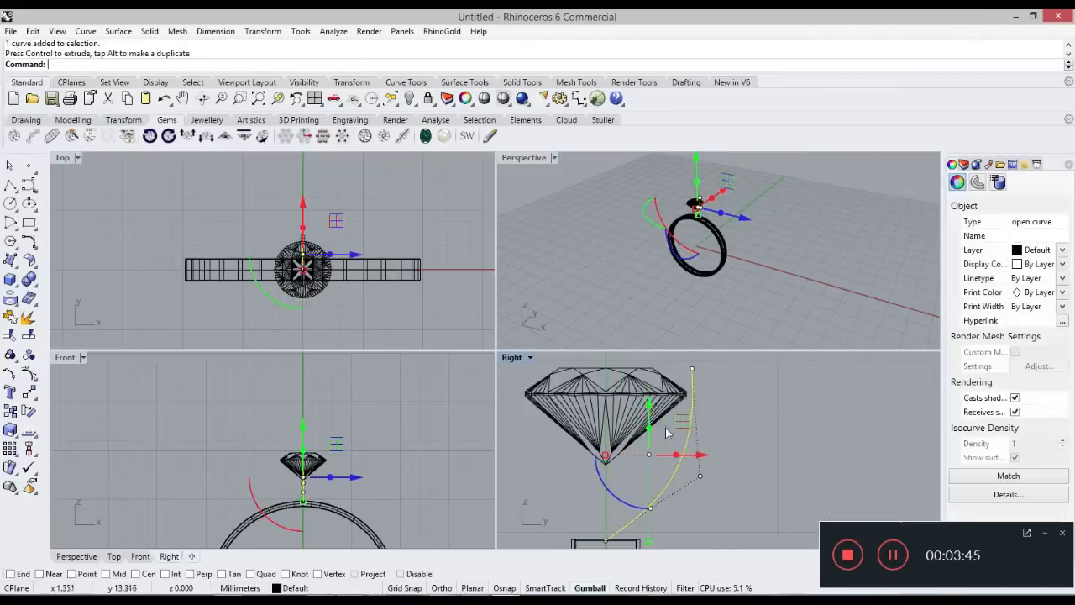
left_click(655, 526)
left_click(655, 514)
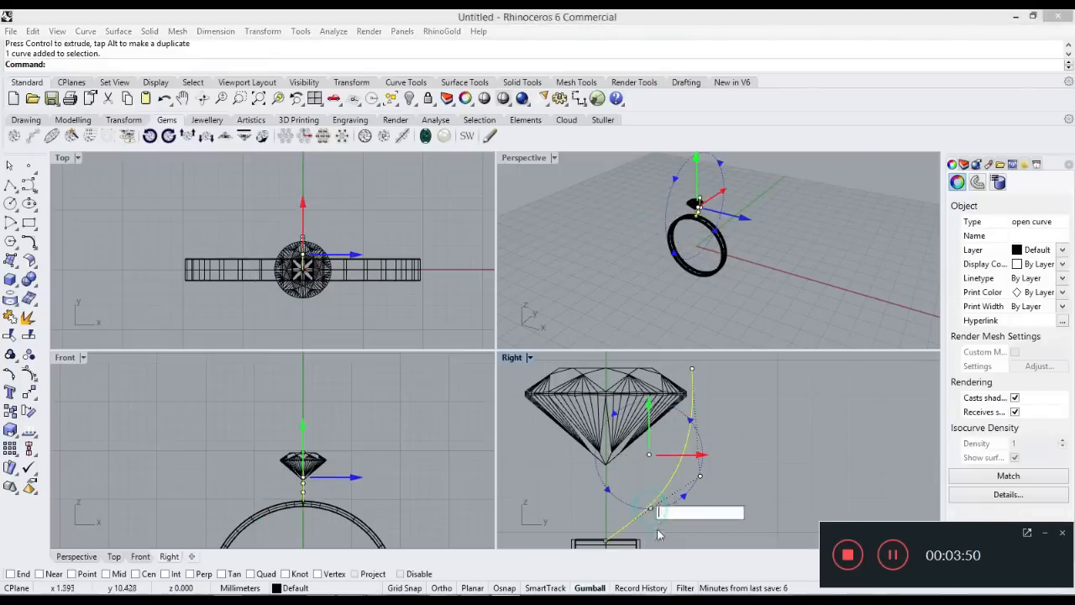
left_click(659, 532)
scroll(659, 533, "up", 3)
left_click(648, 488)
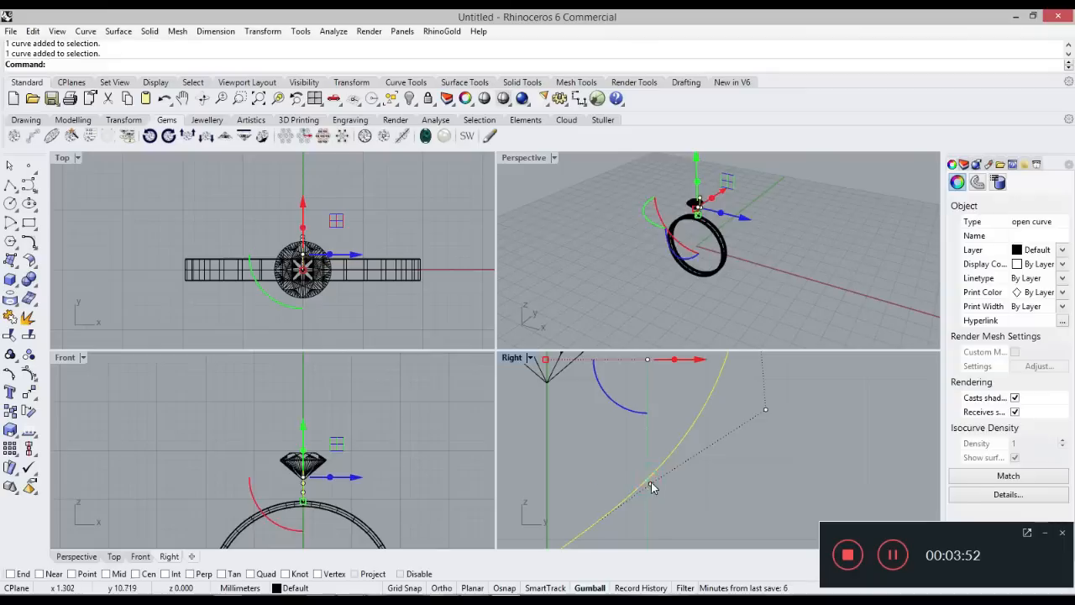
left_click(652, 487)
scroll(653, 492, "down", 5)
left_click_drag(655, 446, 655, 416)
left_click_drag(693, 476, 641, 477)
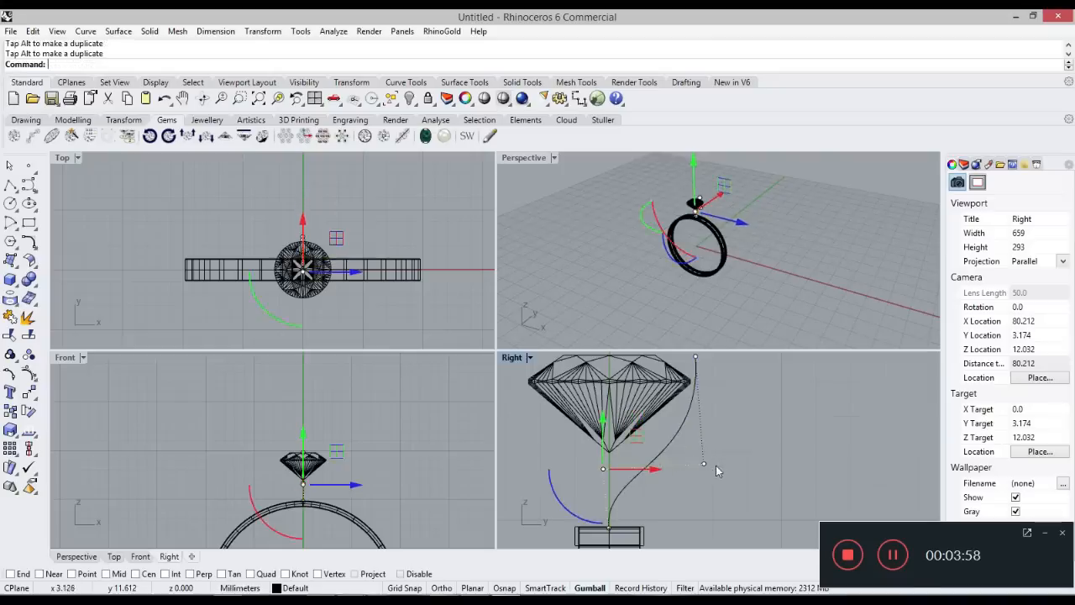
Move the curve's upper bend control point and its top end point outward to leave more space beside the gem.
left_click(704, 465)
left_click_drag(755, 464, 771, 465)
right_click_drag(718, 457, 720, 453)
right_click_drag(703, 385, 704, 397)
left_click(701, 369)
left_click(701, 370)
left_click_drag(750, 372, 762, 372)
left_click(759, 449)
scroll(738, 454, "down", 3)
scroll(679, 407, "up", 2)
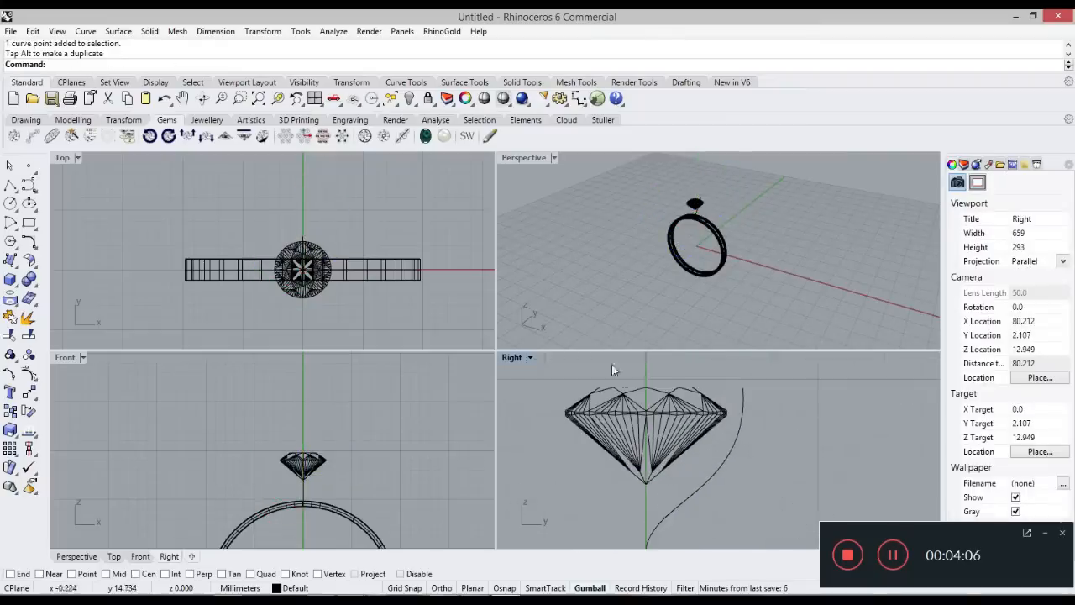
Nudge the curve's top end point slightly farther from the gem.
scroll(322, 237, "up", 3)
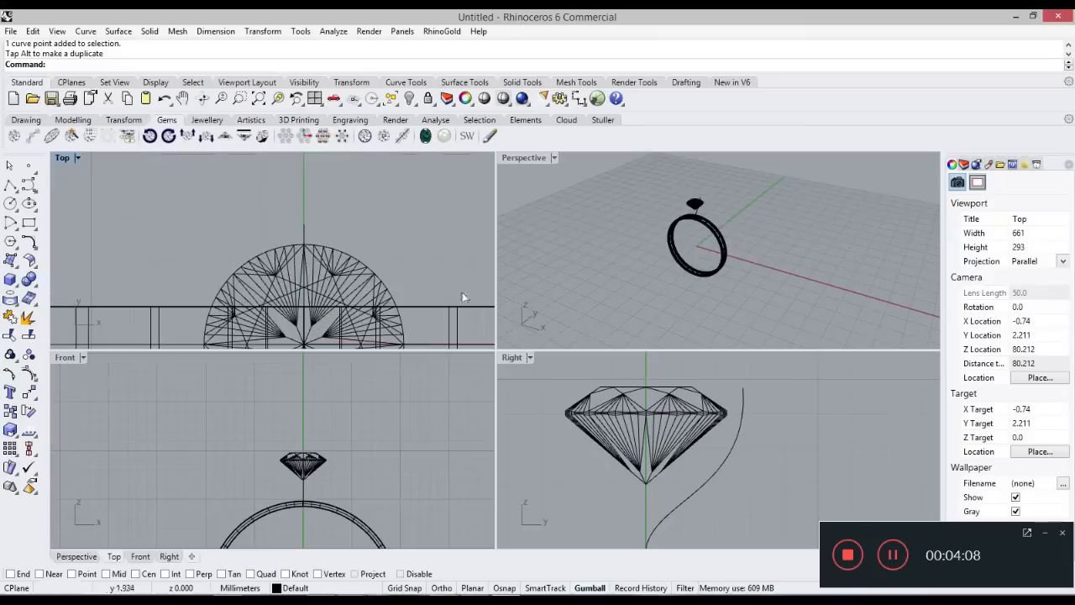
left_click(744, 394)
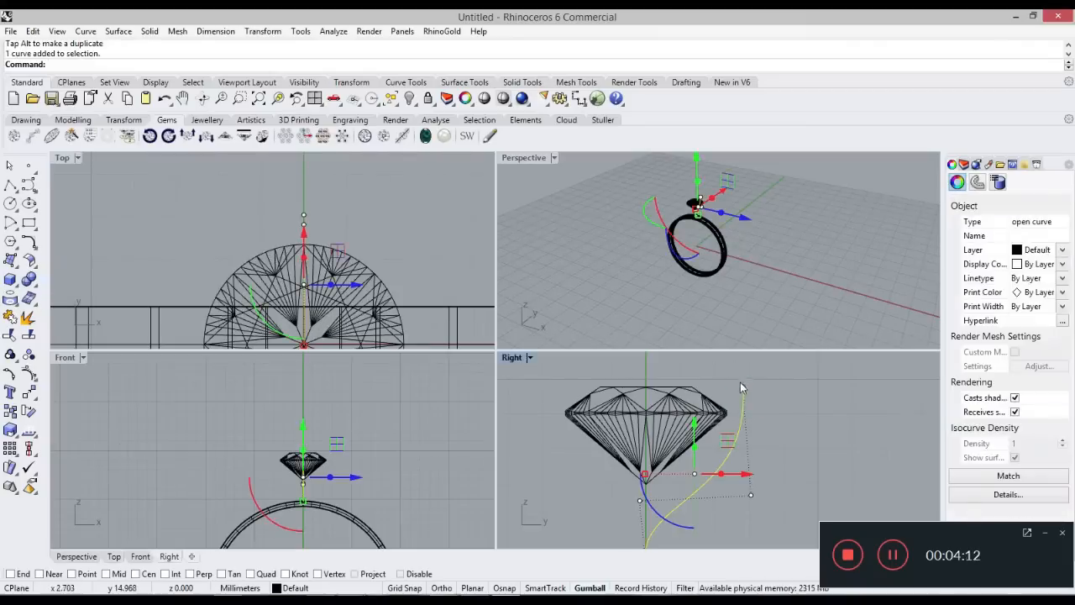
left_click(742, 386)
left_click_drag(795, 392, 799, 393)
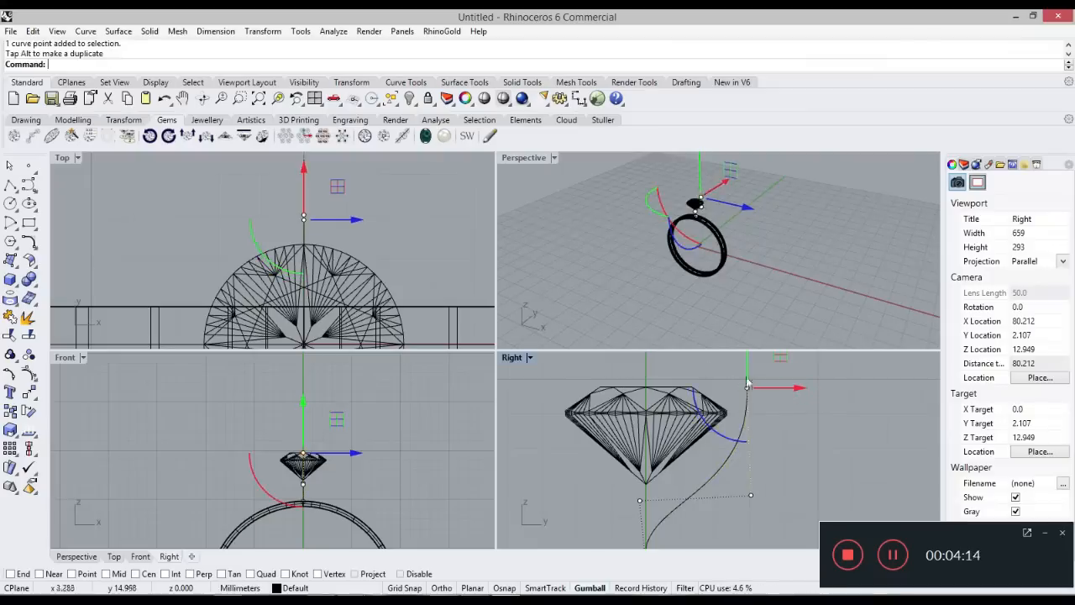
Draw a horizontal circle with a diameter of 1 mm centred on the curve's top end point.
left_click(9, 204)
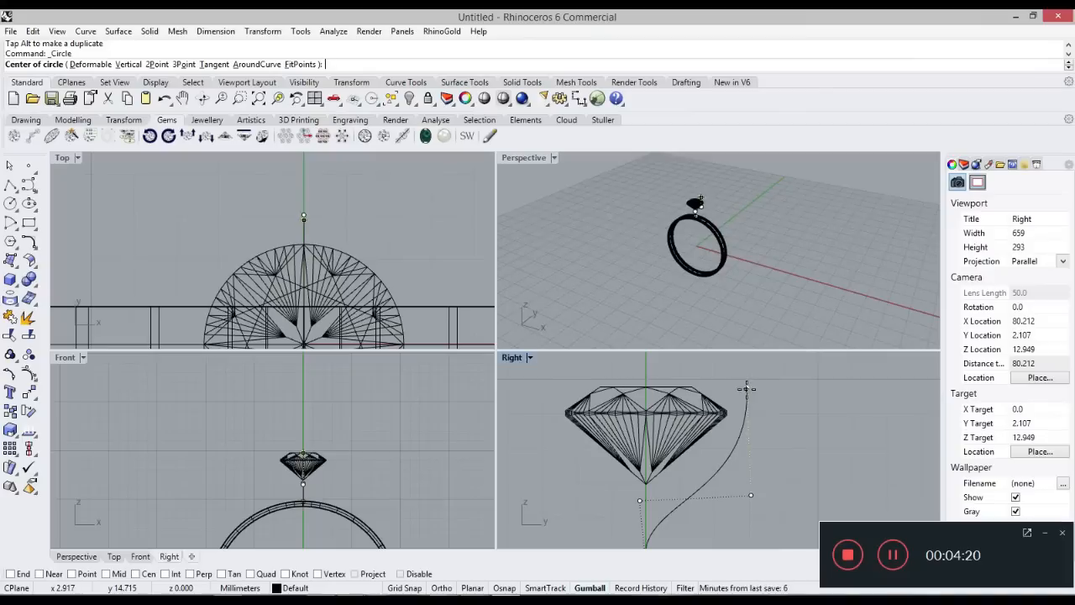
left_click(746, 387)
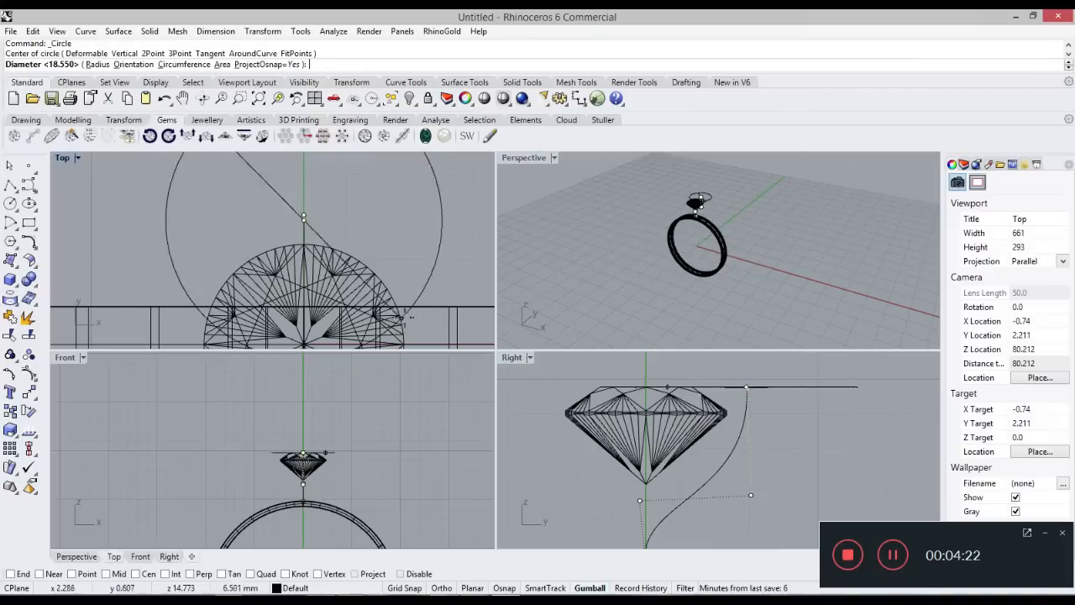
type(".85")
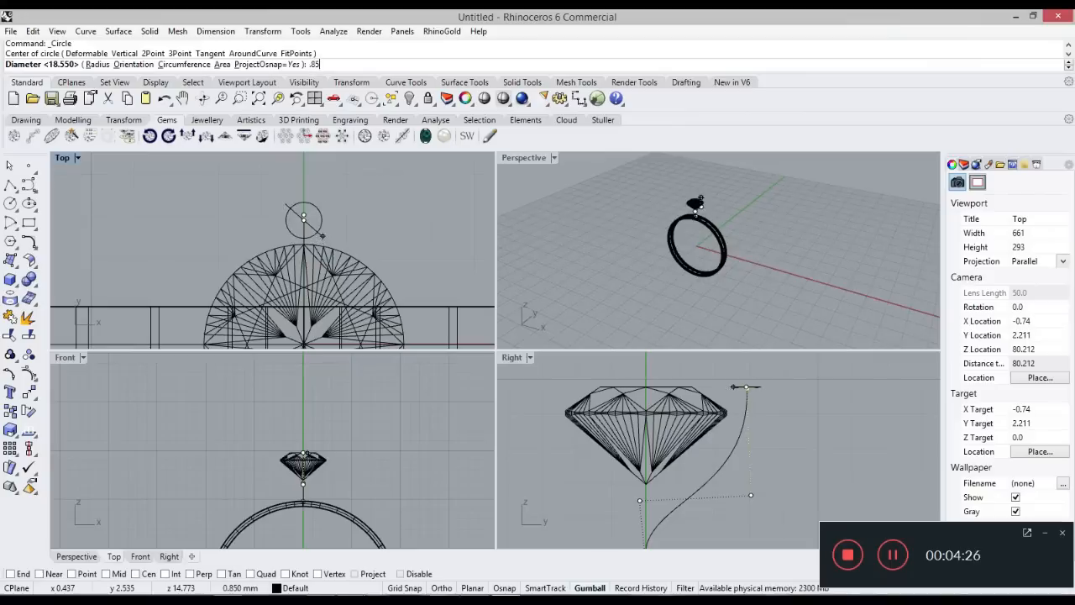
key("BackSpace")
key("BackSpace")
key("BackSpace")
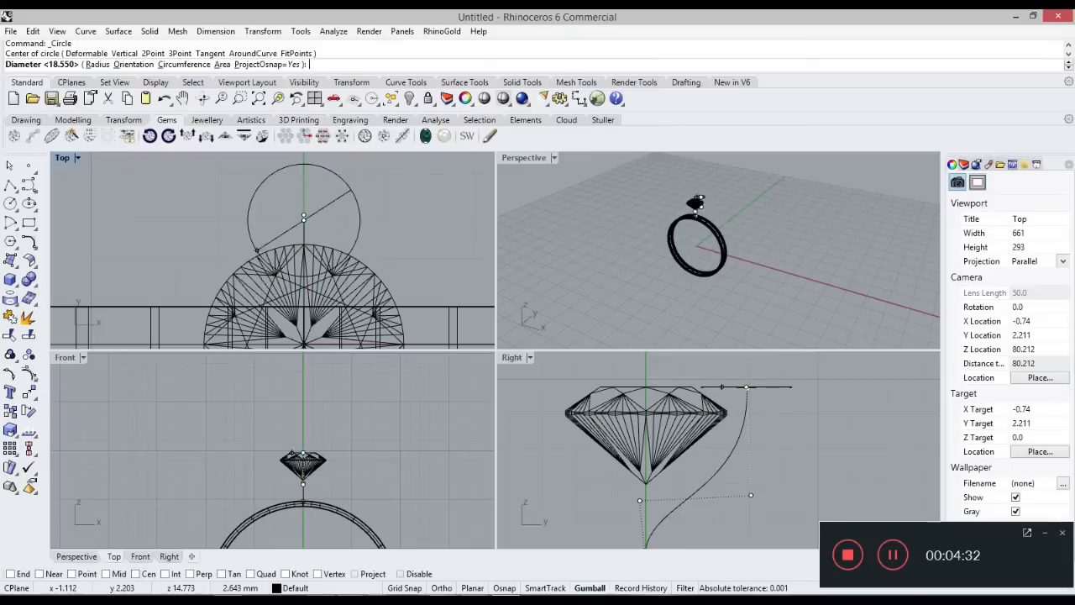
type("1")
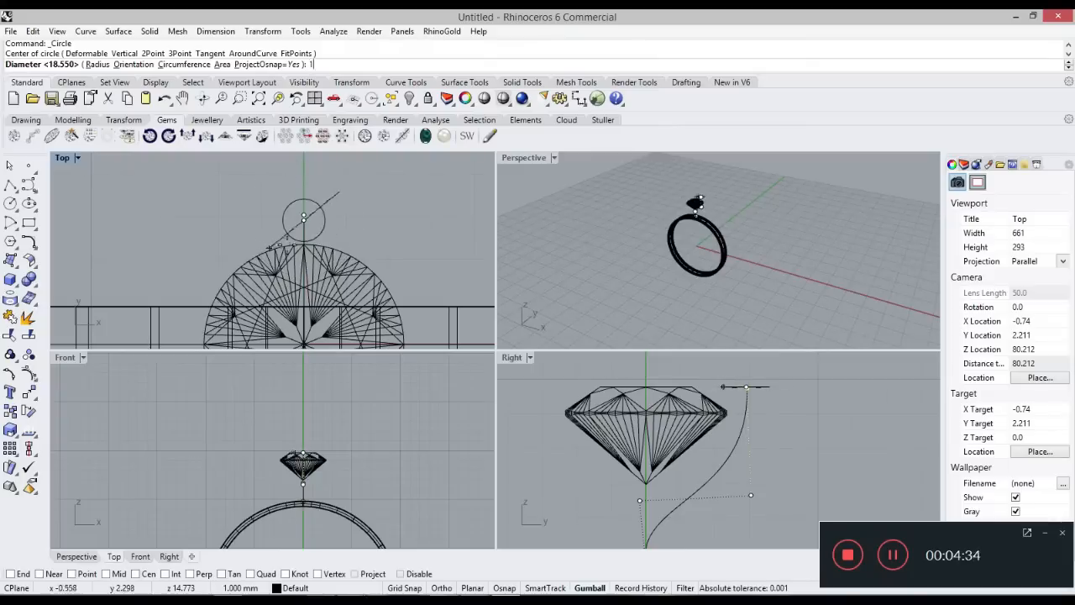
key("Return")
left_click(371, 242)
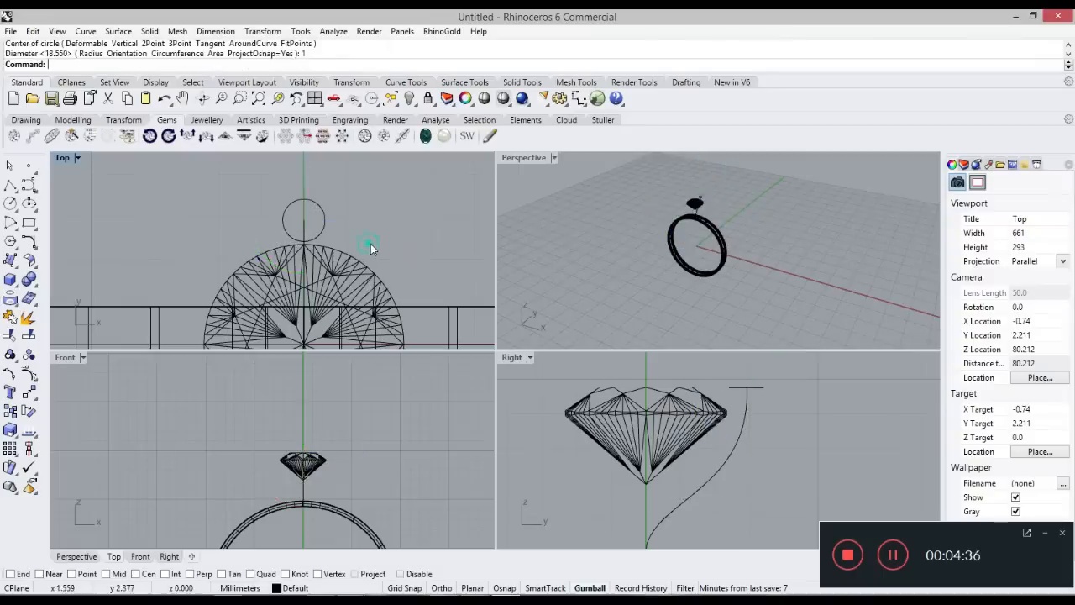
Move the small circle slightly toward the gem in the Top view until it meets the gem's outer edge.
scroll(358, 207, "down", 6)
scroll(324, 244, "up", 4)
scroll(324, 244, "up", 4)
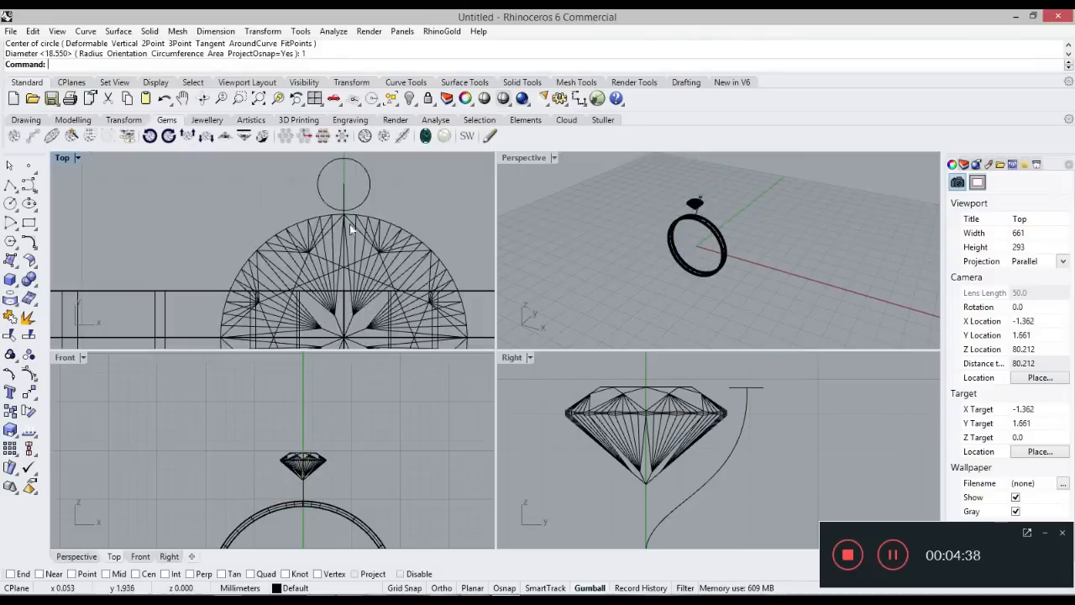
left_click(364, 196)
scroll(368, 196, "down", 4)
scroll(380, 167, "up", 4)
scroll(381, 171, "up", 4)
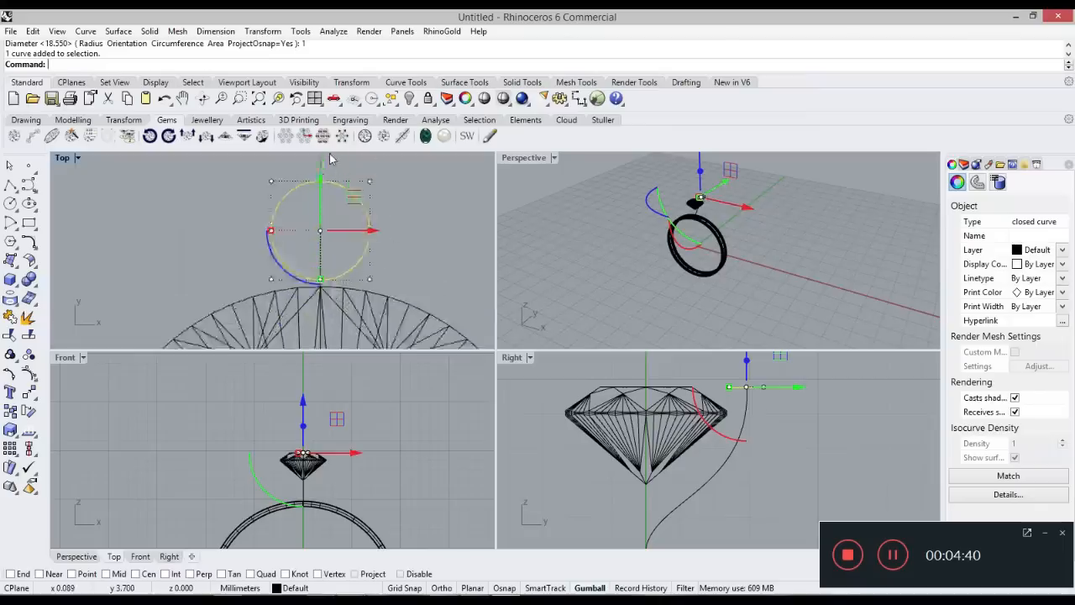
left_click_drag(318, 206, 316, 215)
left_click(316, 254)
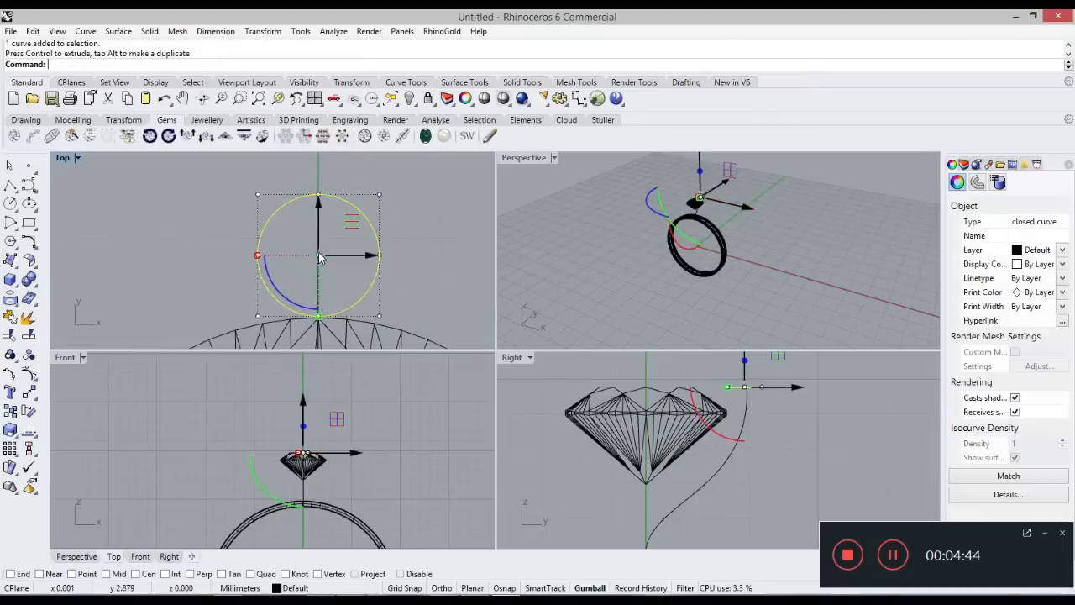
Move the curve's top end point slightly inward to line up with the centre of the small circle.
scroll(763, 444, "up", 5)
left_click(759, 447)
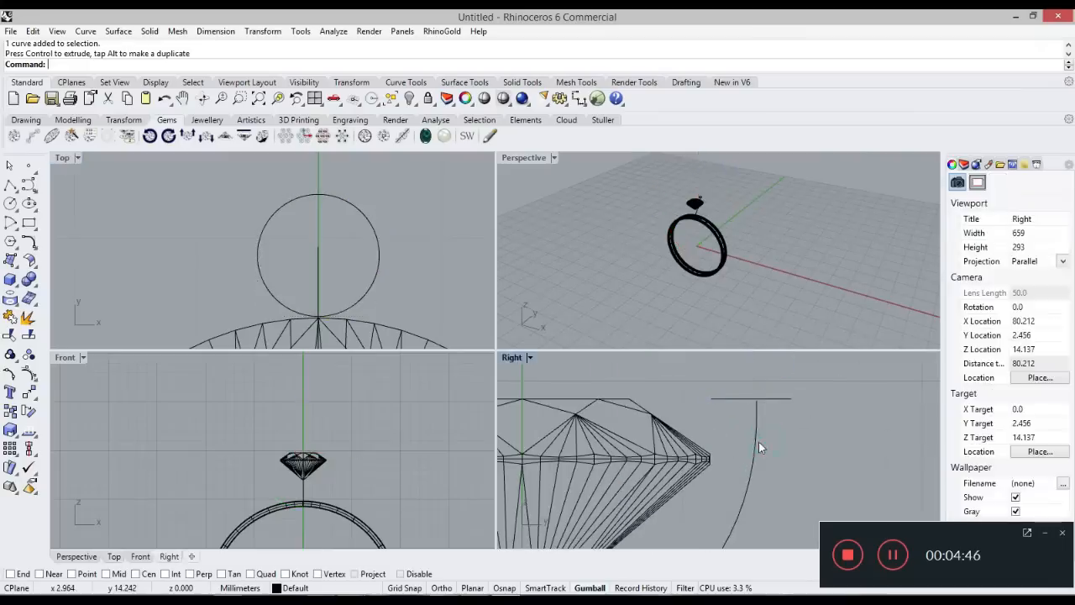
left_click(759, 445)
left_click(755, 399, "ctrl+shift")
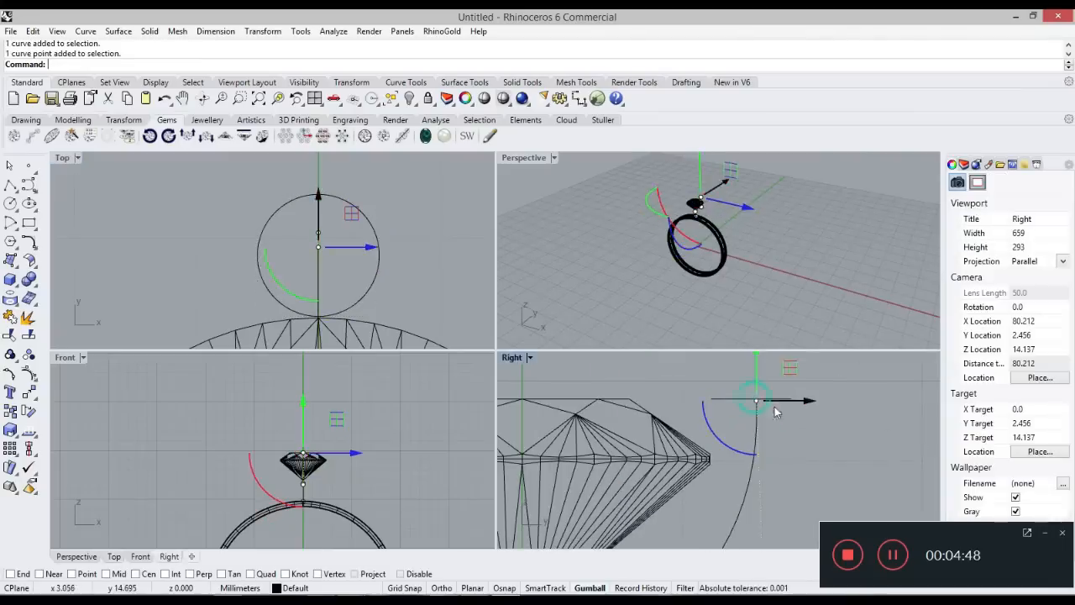
left_click_drag(809, 404, 803, 404)
left_click(809, 434)
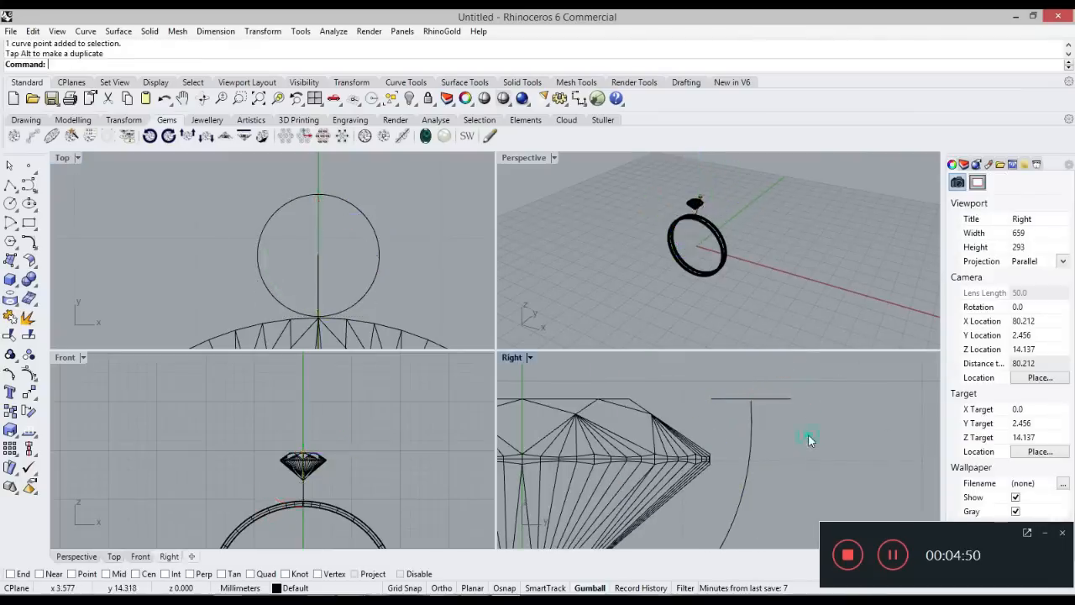
Sweep the 1 mm circle along the prong curve with a one-rail sweep to form the prong's tube.
scroll(770, 374, "down", 4)
scroll(765, 399, "down", 6)
left_click(793, 467)
scroll(726, 474, "up", 5)
left_click(745, 458)
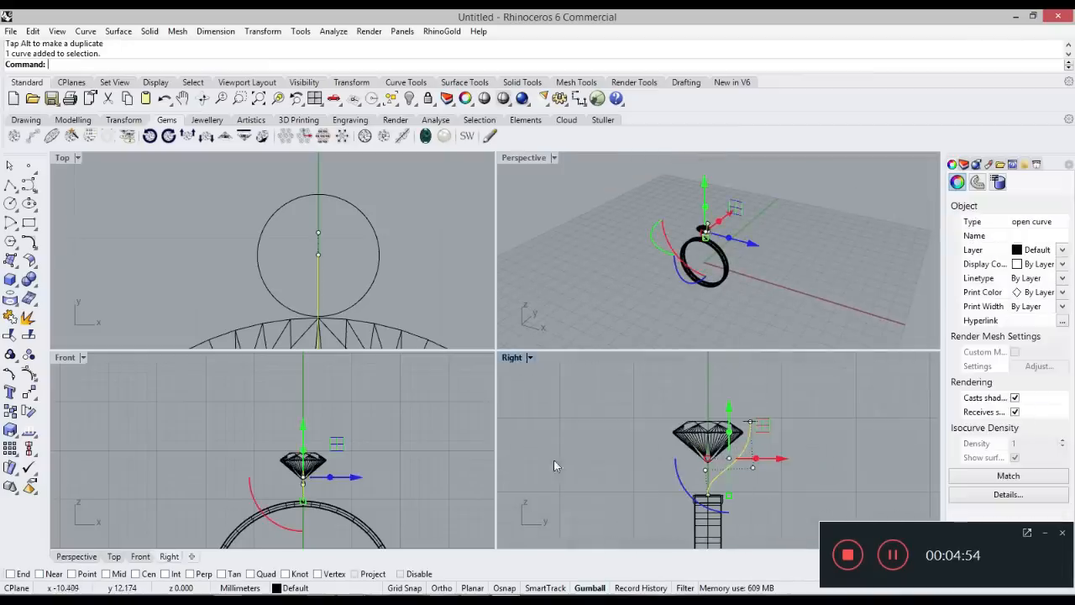
scroll(474, 436, "up", 3)
scroll(404, 187, "down", 1)
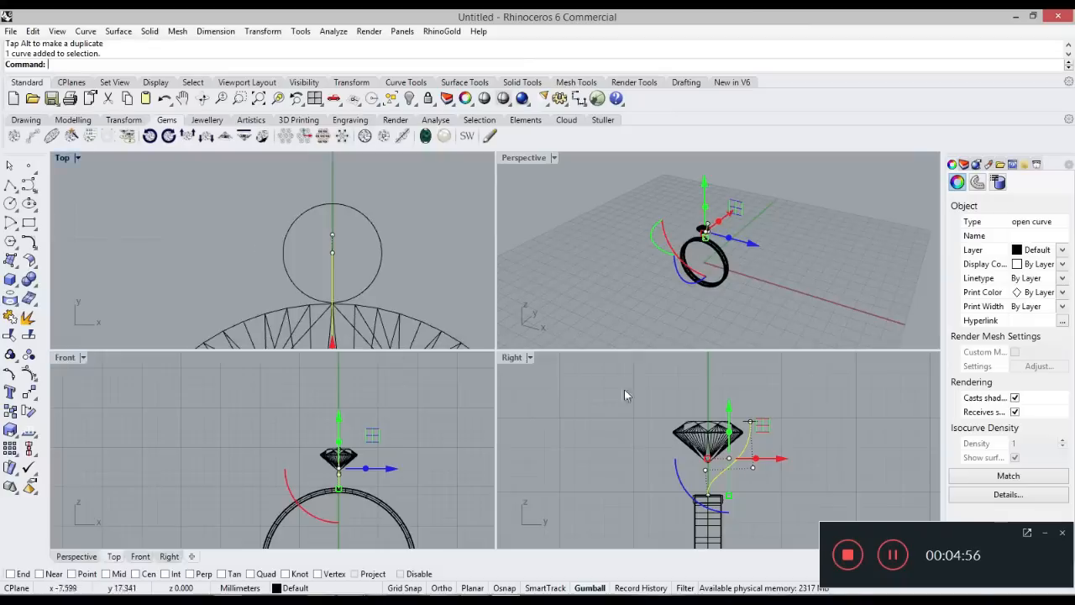
left_click(149, 31)
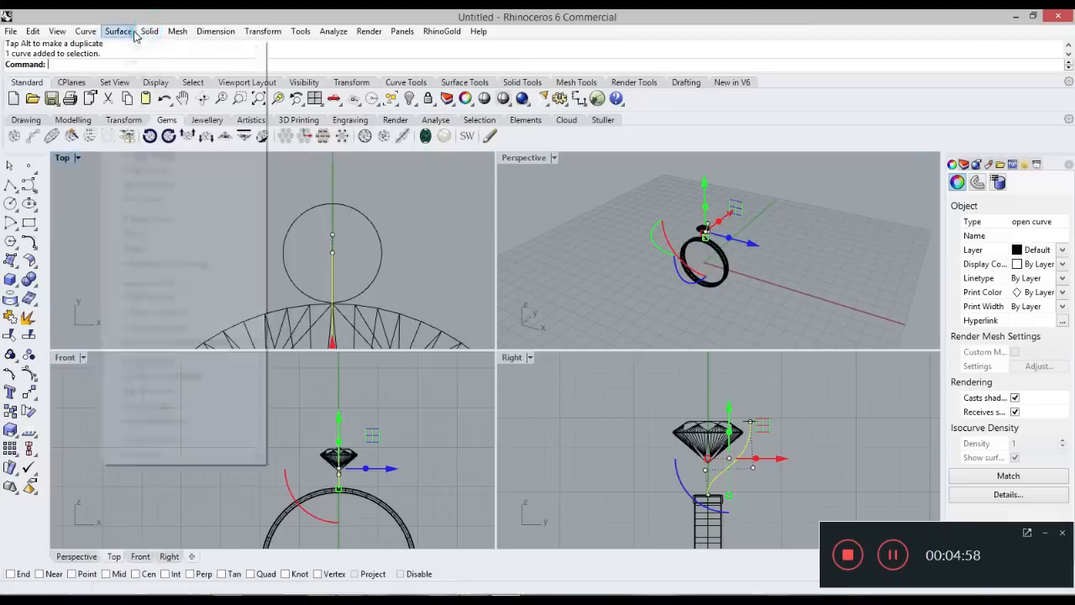
left_click(139, 76)
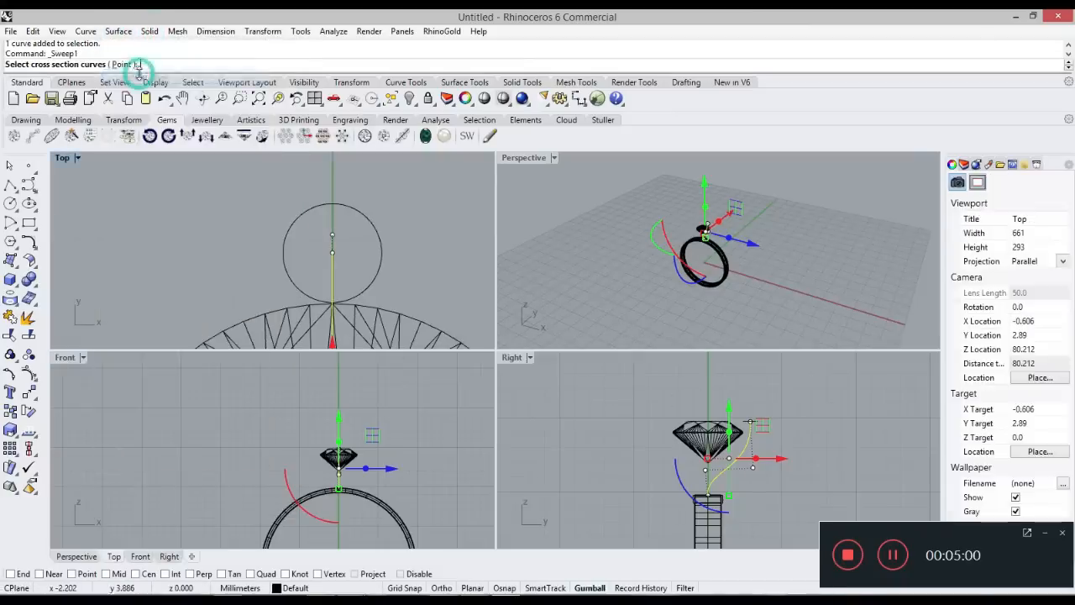
scroll(776, 450, "up", 5)
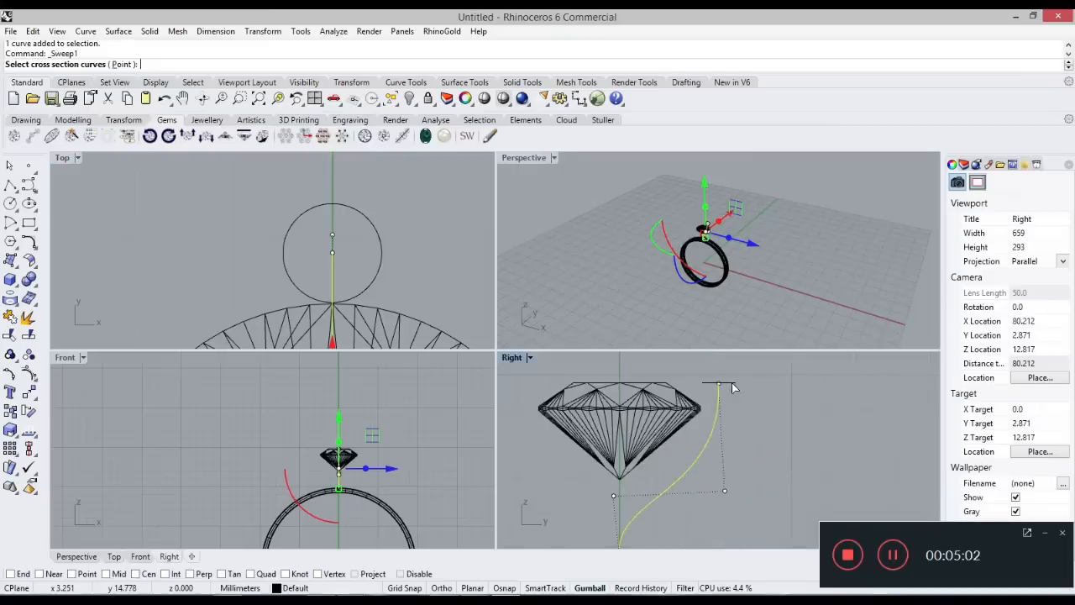
left_click(732, 384)
key("Return")
scroll(626, 405, "down", 2)
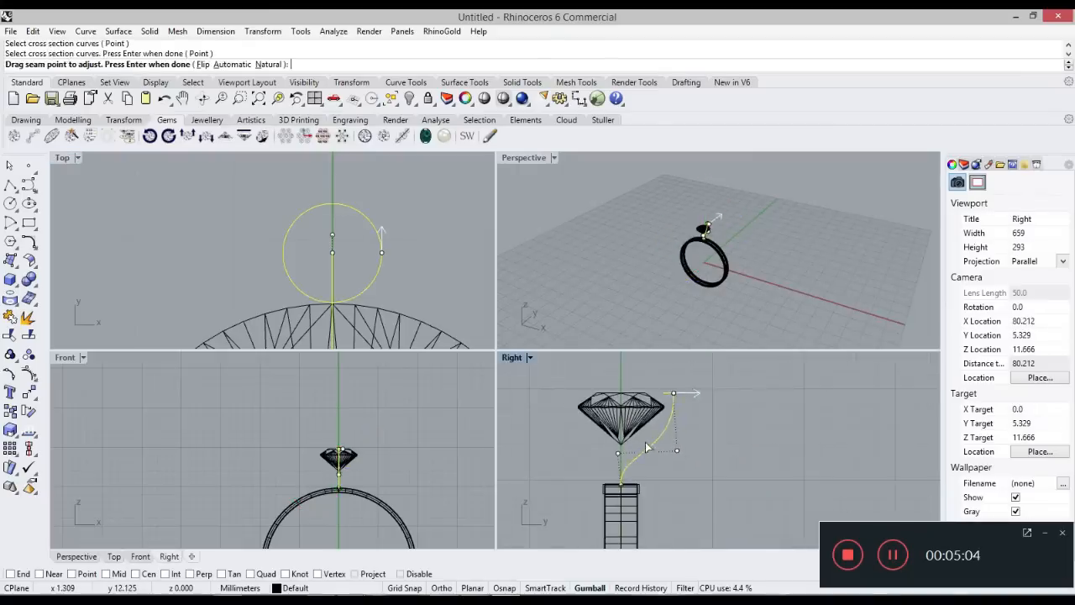
key("Return")
left_click(450, 448)
Cap the open ends of the swept prong surface to make it a closed solid.
right_click_drag(720, 268, 738, 316)
left_click(803, 277)
scroll(715, 250, "up", 15)
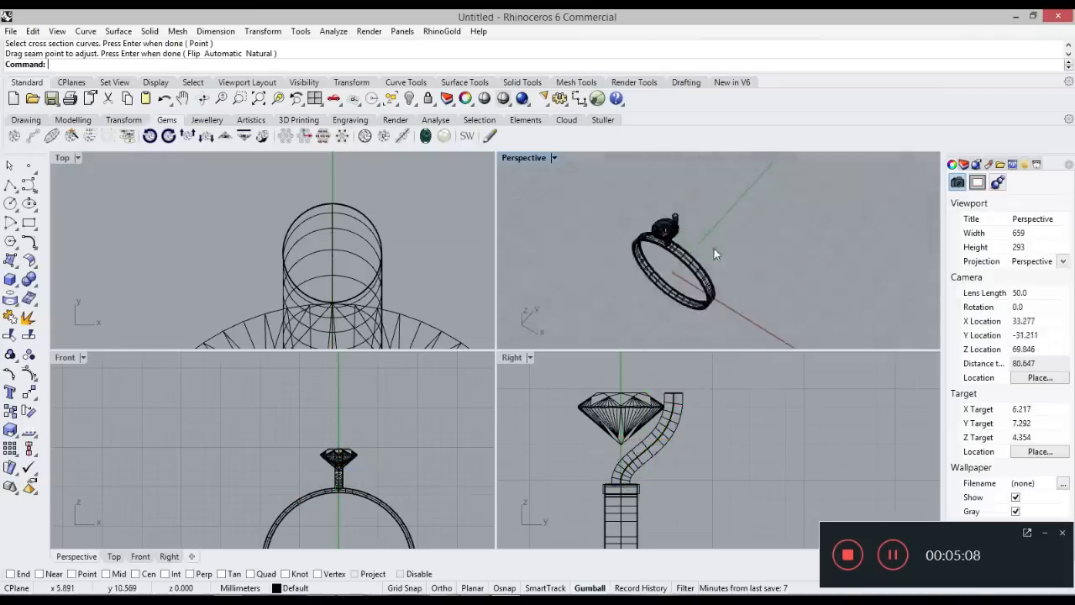
left_click(645, 205)
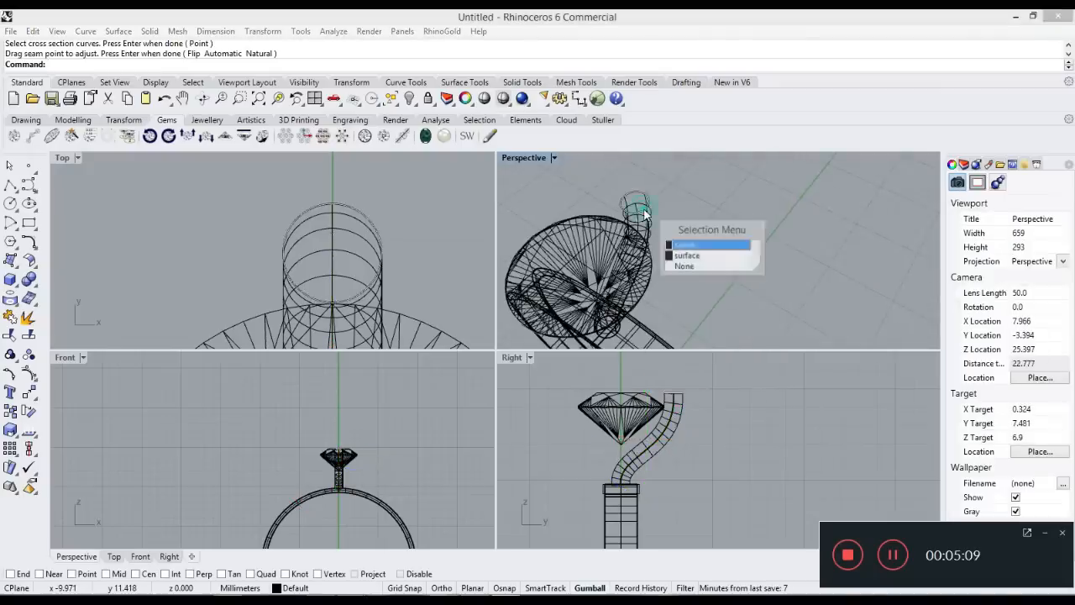
left_click(723, 255)
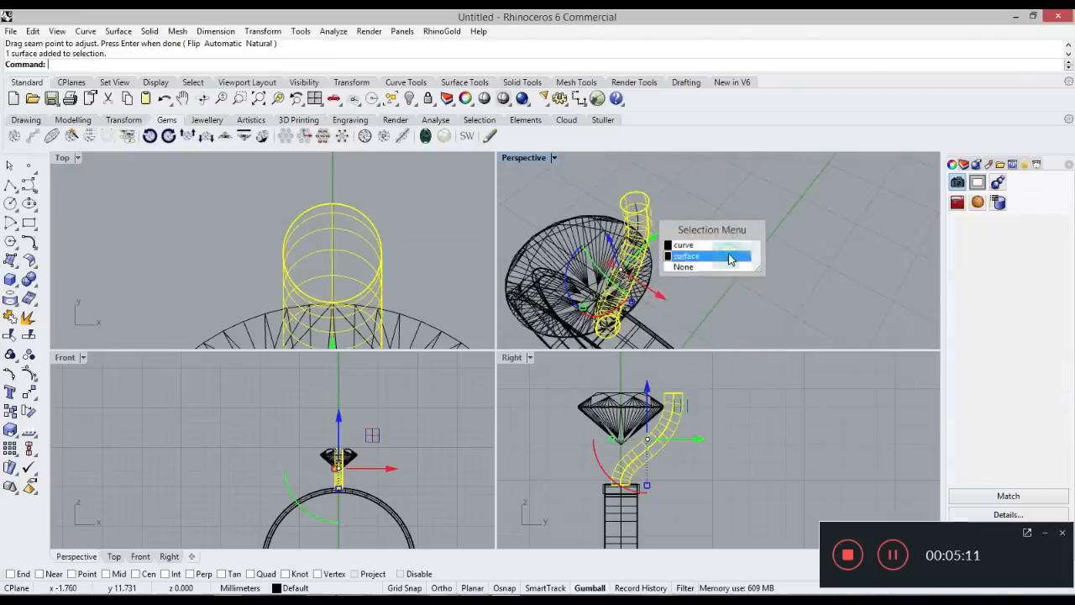
left_click(33, 284)
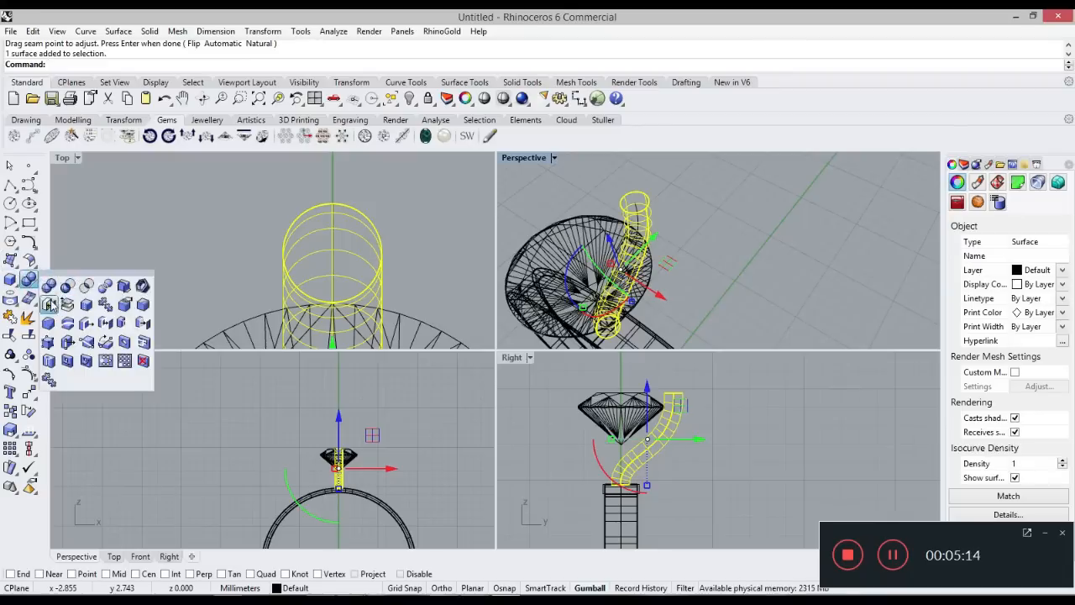
left_click(51, 304)
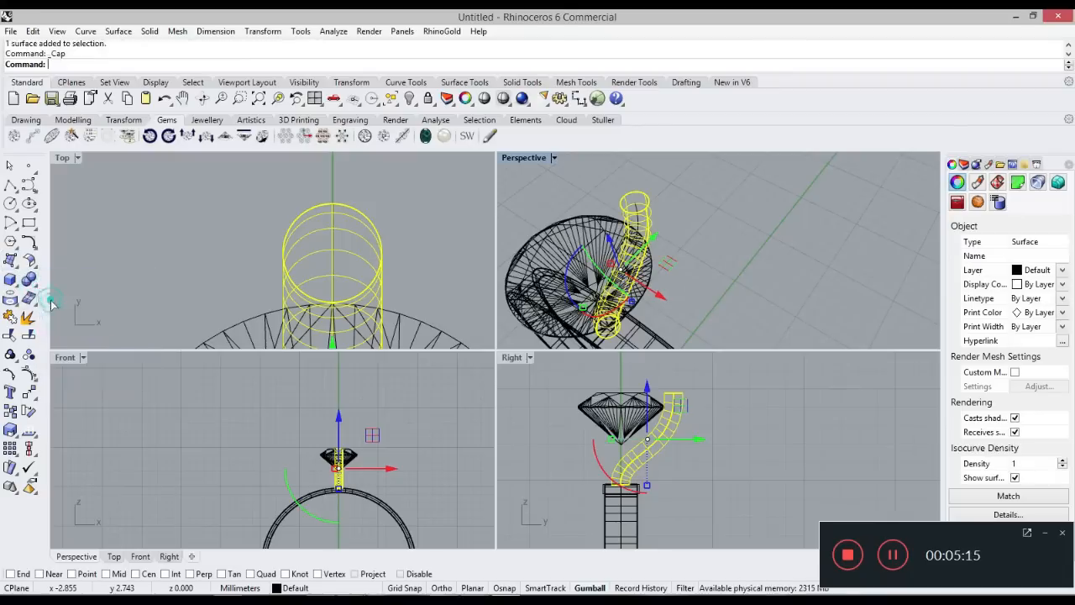
left_click(798, 176)
Set the Perspective viewport to Shaded display and select the capped prong polysurface in the Top view.
left_click(554, 158)
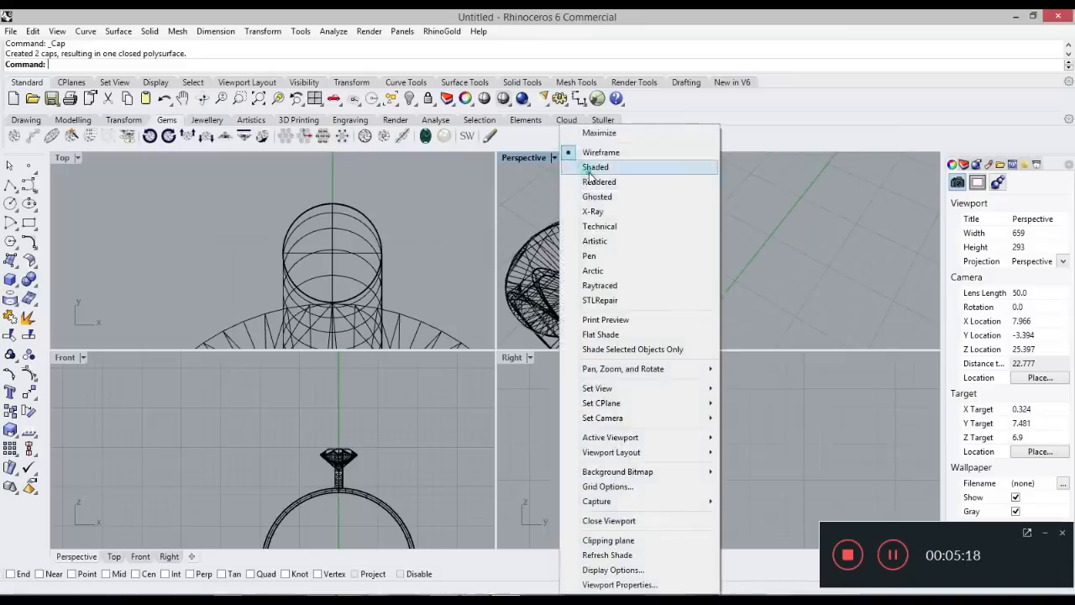
left_click(596, 167)
mouse_move(671, 228)
right_mouse_down()
mouse_move(680, 212)
mouse_move(580, 306)
mouse_move(610, 333)
mouse_move(768, 277)
mouse_move(711, 293)
mouse_move(637, 287)
mouse_move(811, 277)
mouse_move(800, 353)
right_mouse_up()
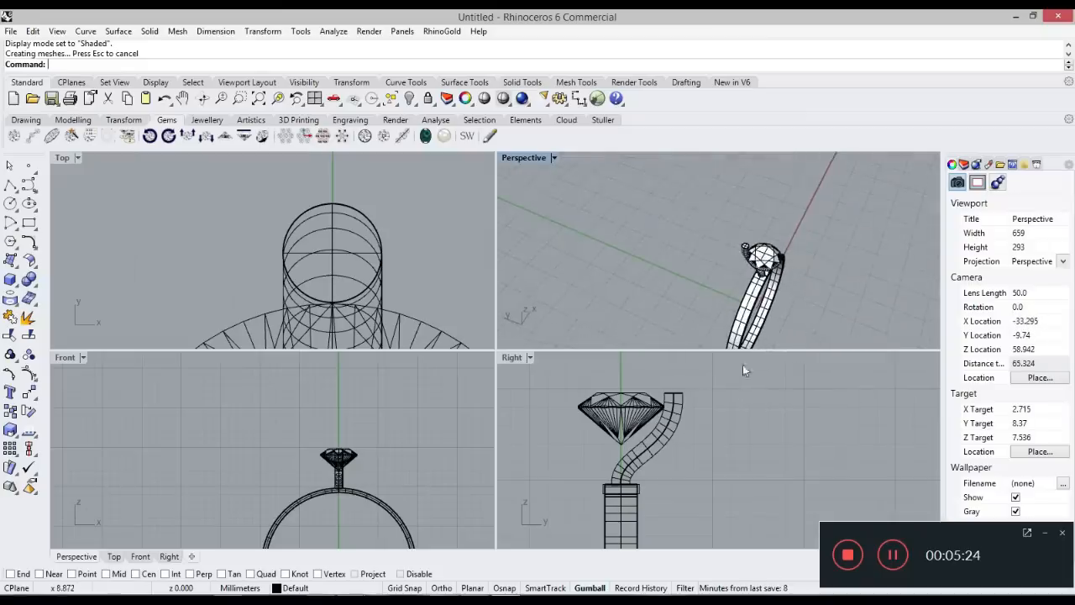
left_click(433, 257)
scroll(429, 252, "down", 10)
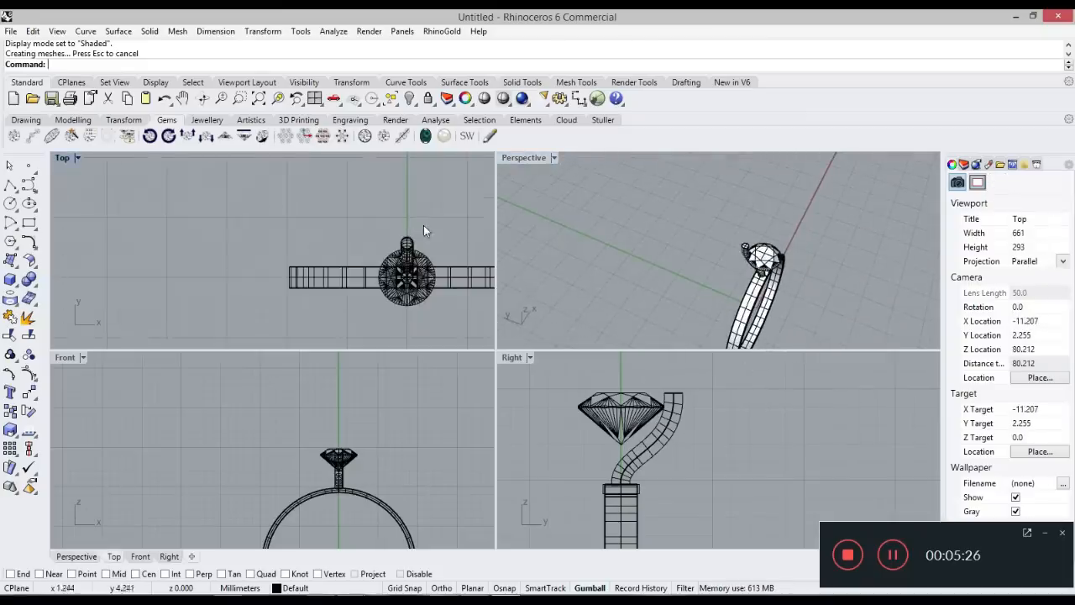
left_click(407, 242)
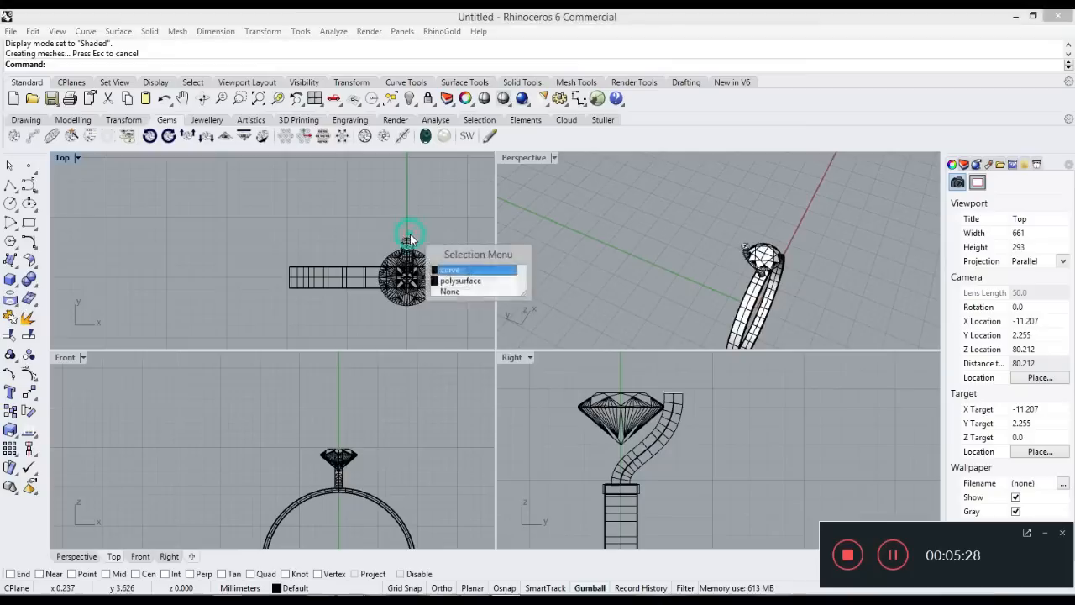
left_click(448, 278)
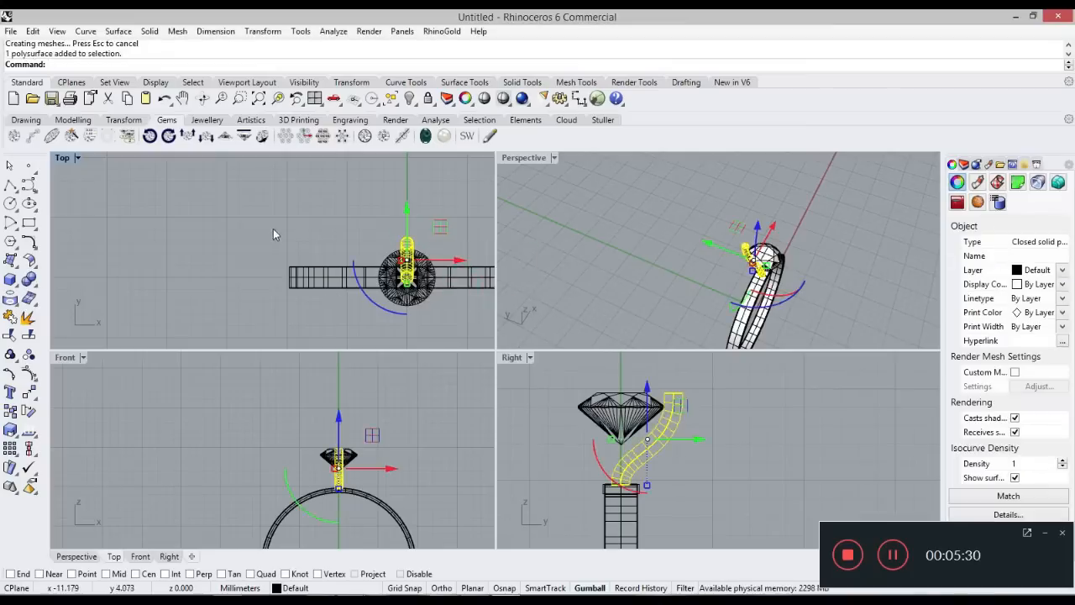
Try a polar array of 6 prongs centred at 0, with the fill angle picked by two reference points.
type("ArrayPolar")
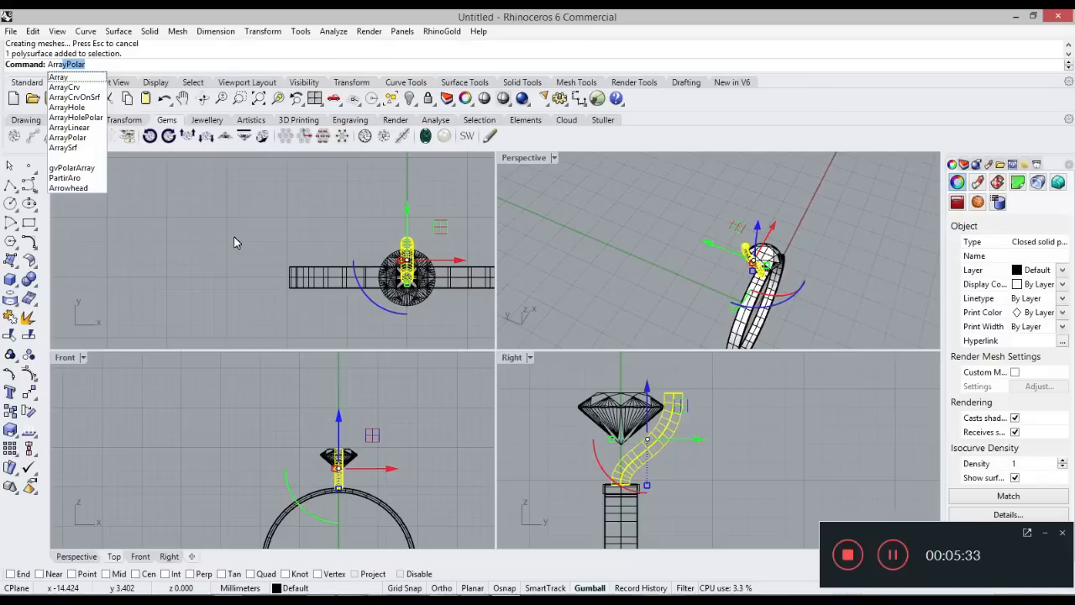
key("Return")
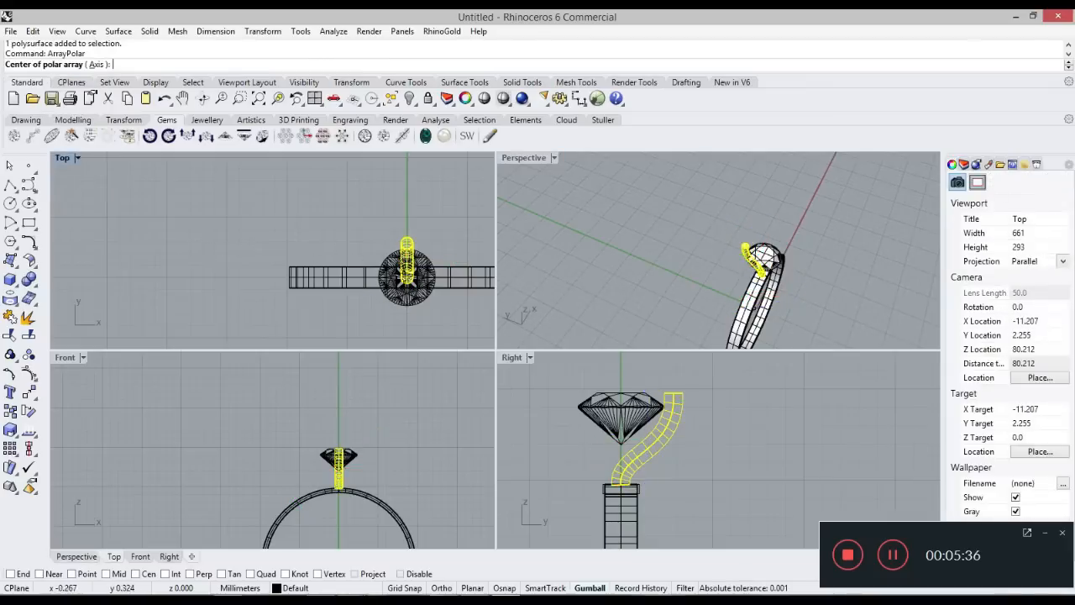
type("0")
key("Return")
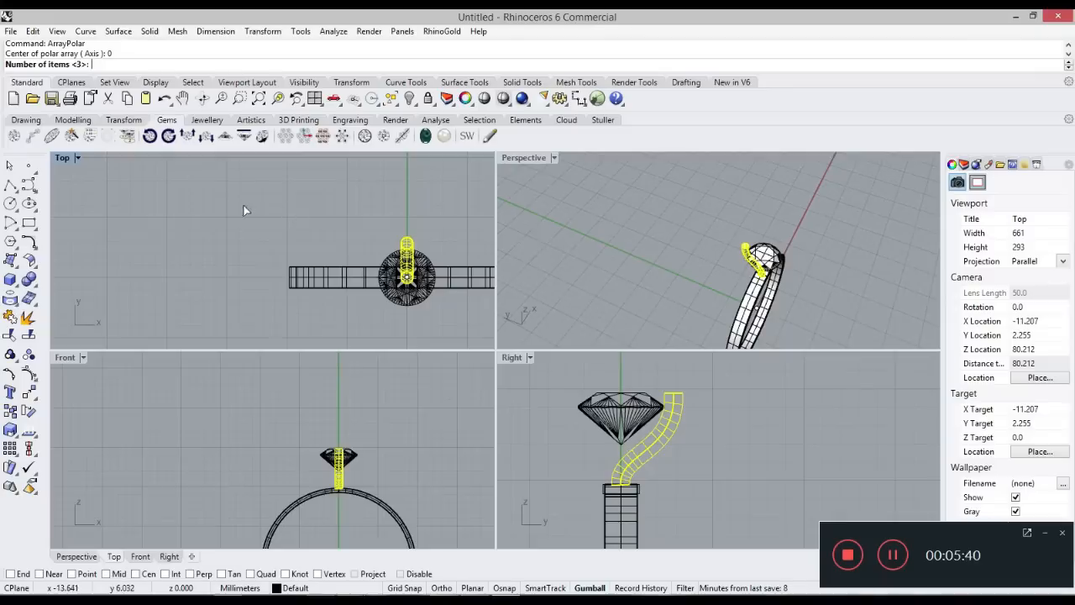
key("Return")
left_click(366, 280)
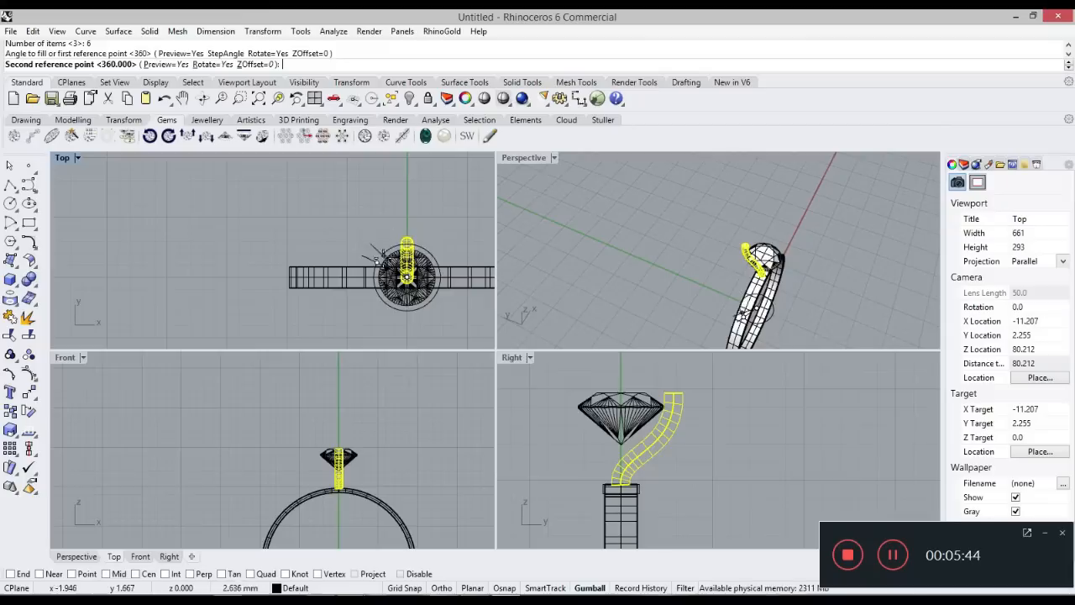
left_click(380, 259)
right_click_drag(431, 248, 460, 266)
scroll(435, 260, "down", 3)
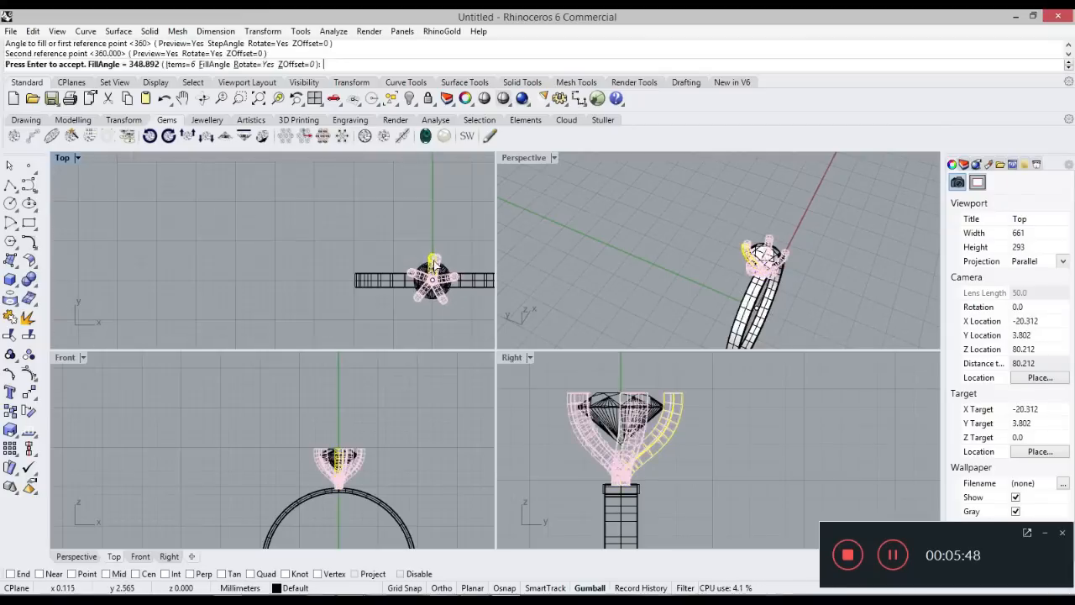
key("Return")
key("ctrl+z")
Try a polar array of 4 prongs centred at 0, again picking two reference points for the fill angle.
scroll(458, 291, "up", 1)
scroll(458, 292, "up", 3)
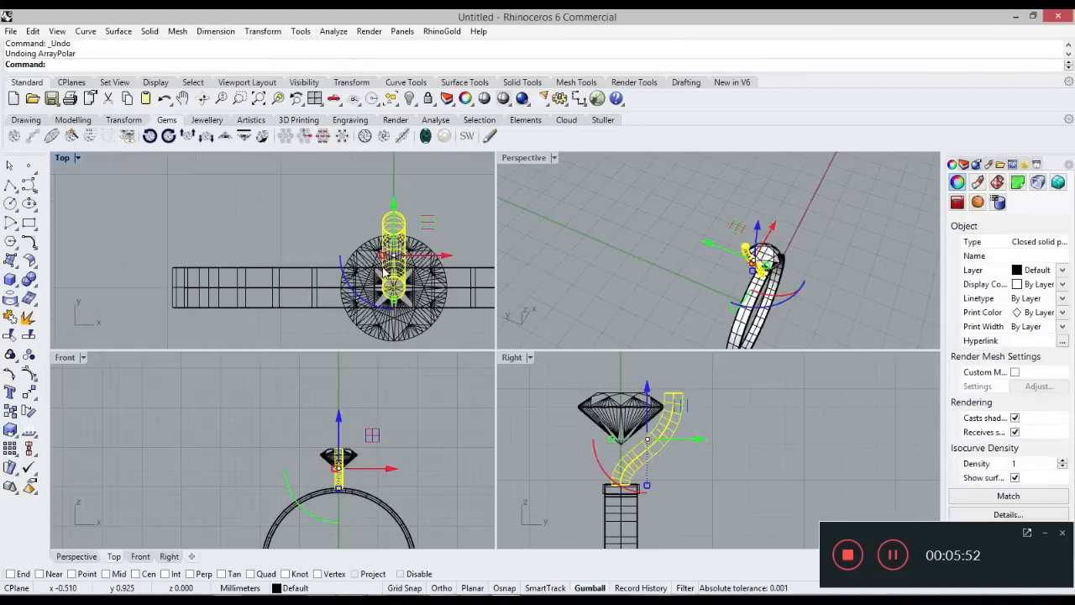
right_click(310, 223)
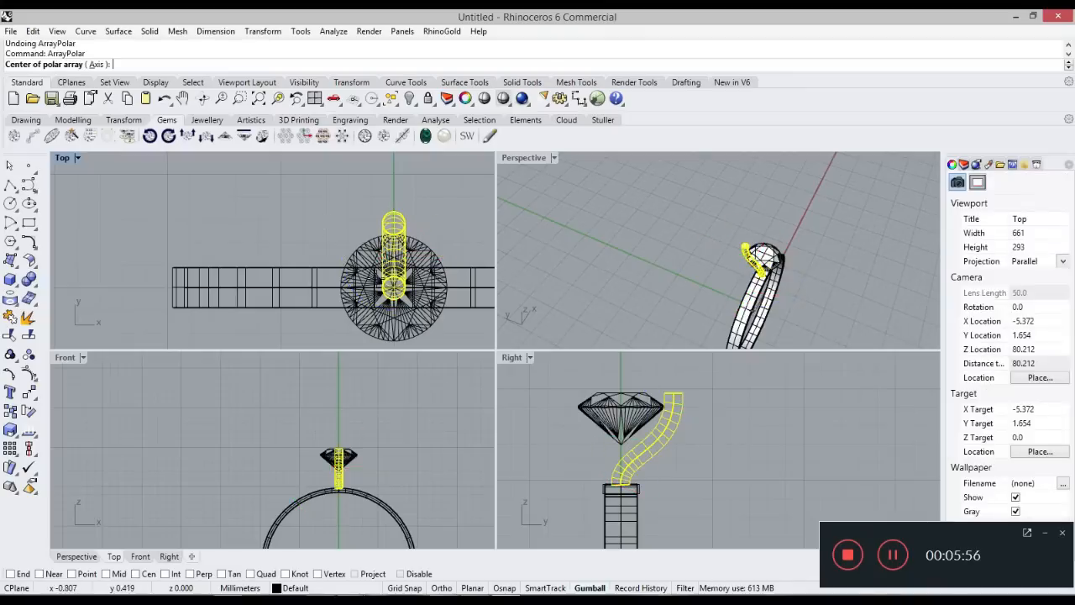
key("Return")
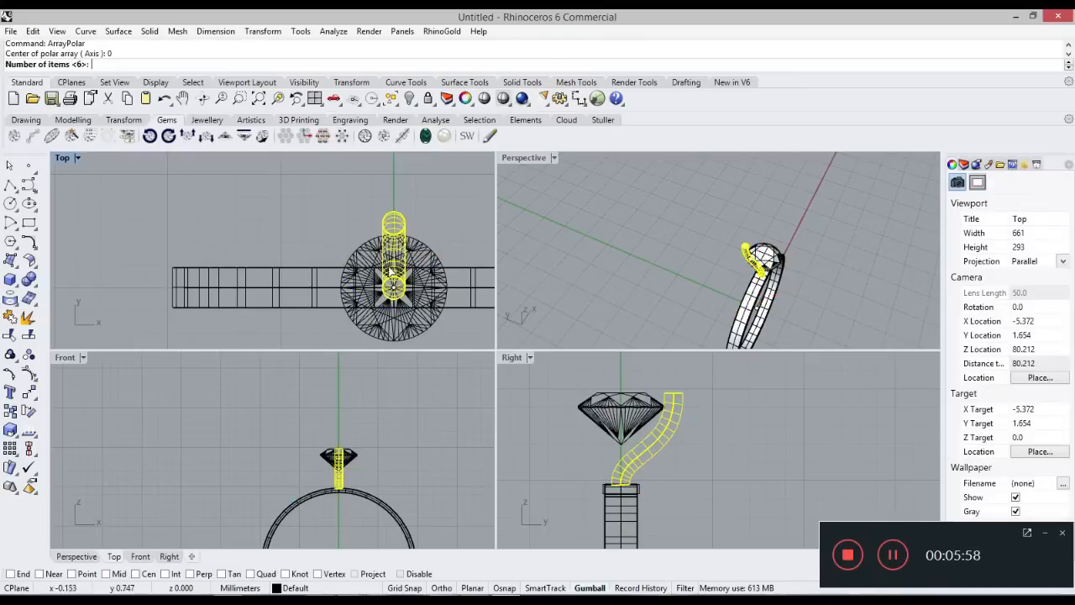
type("4")
key("Return")
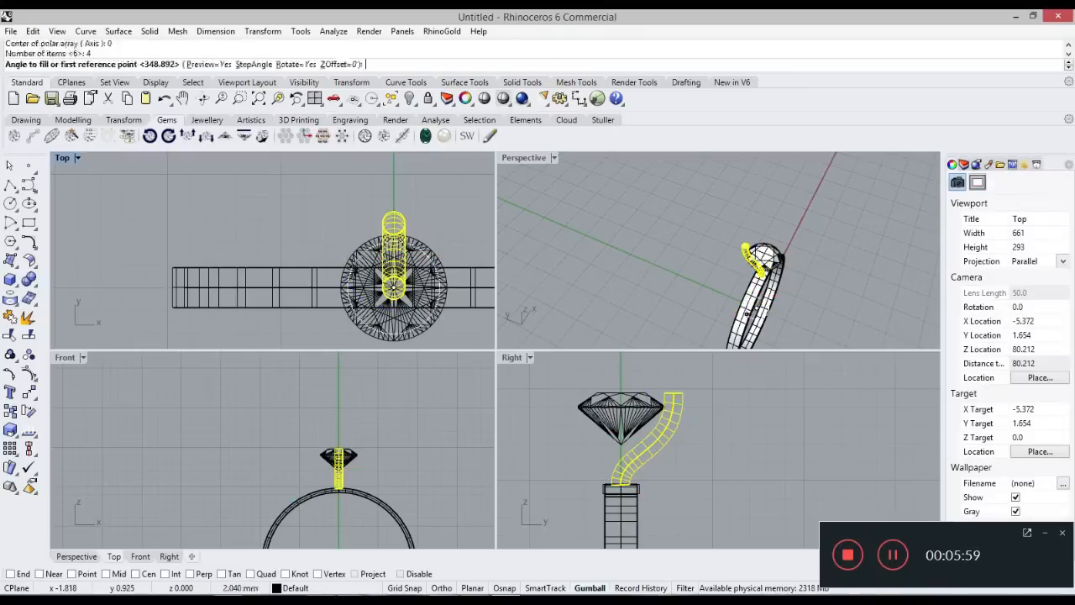
left_click(338, 262)
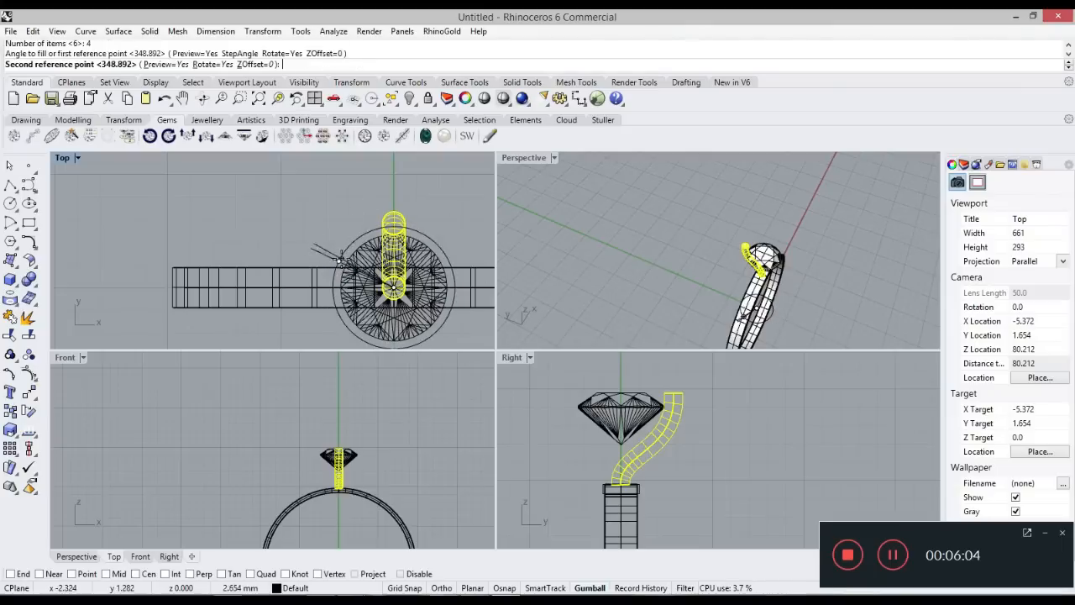
left_click(334, 264)
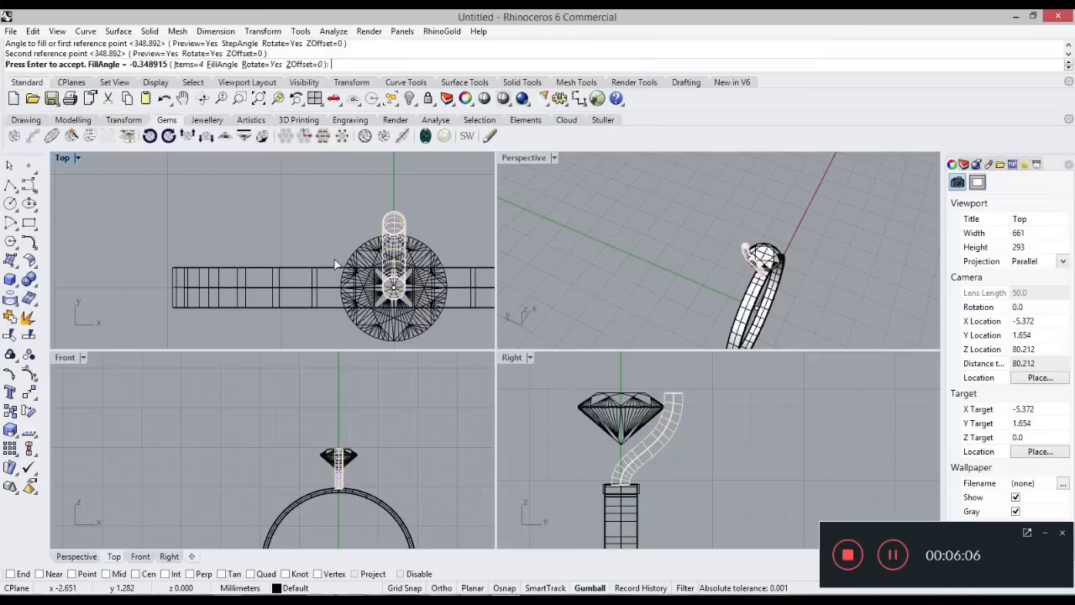
scroll(443, 217, "up", 3)
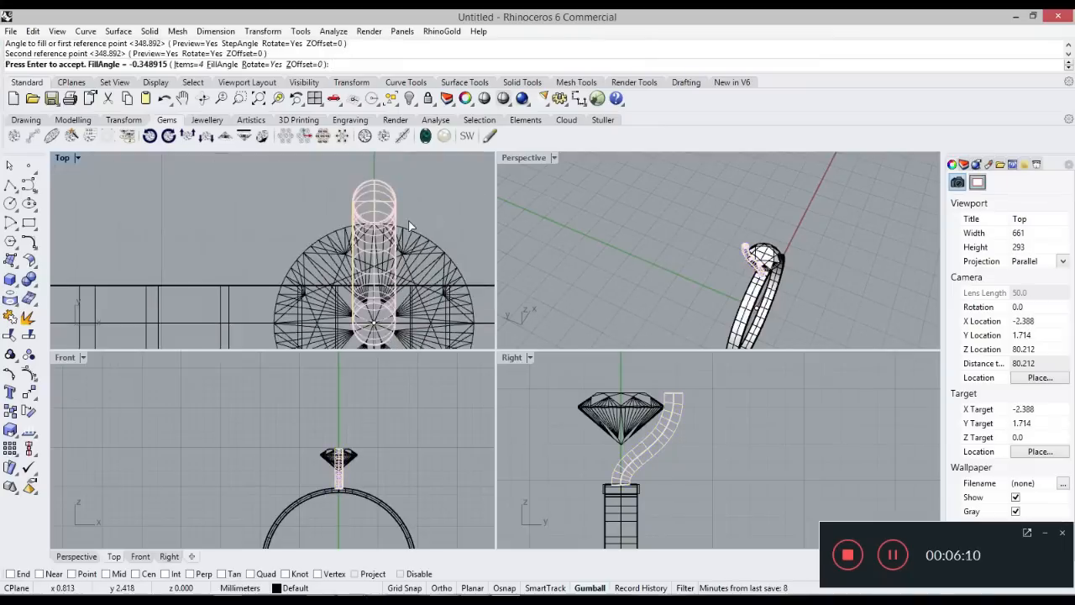
key("Return")
scroll(361, 239, "down", 3)
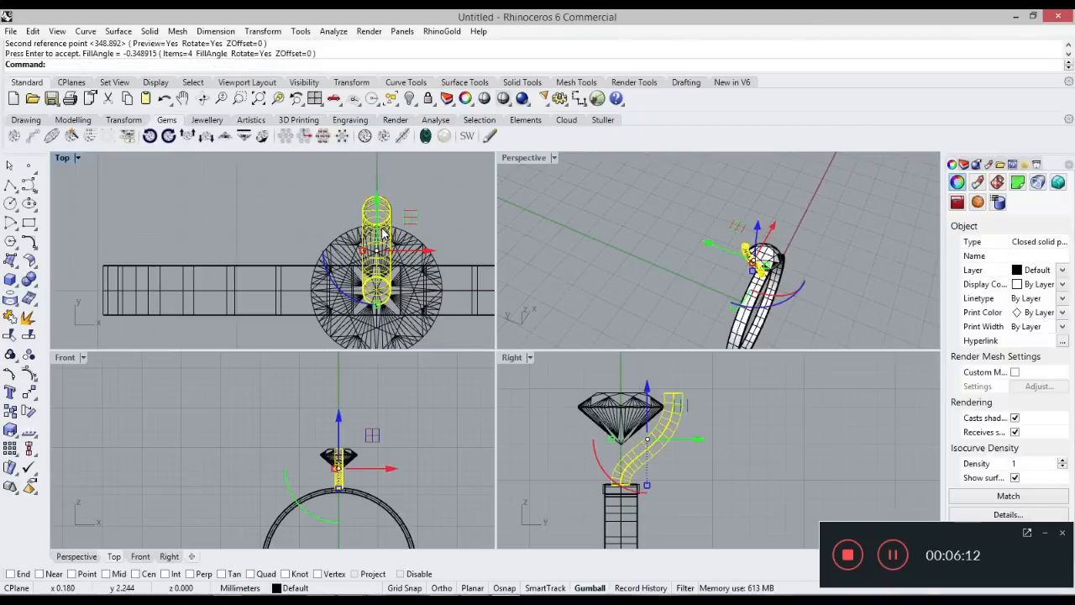
key("ctrl+z")
Polar array the prong around centre 0 with 4 items and a fill angle of 360 degrees.
key("Return")
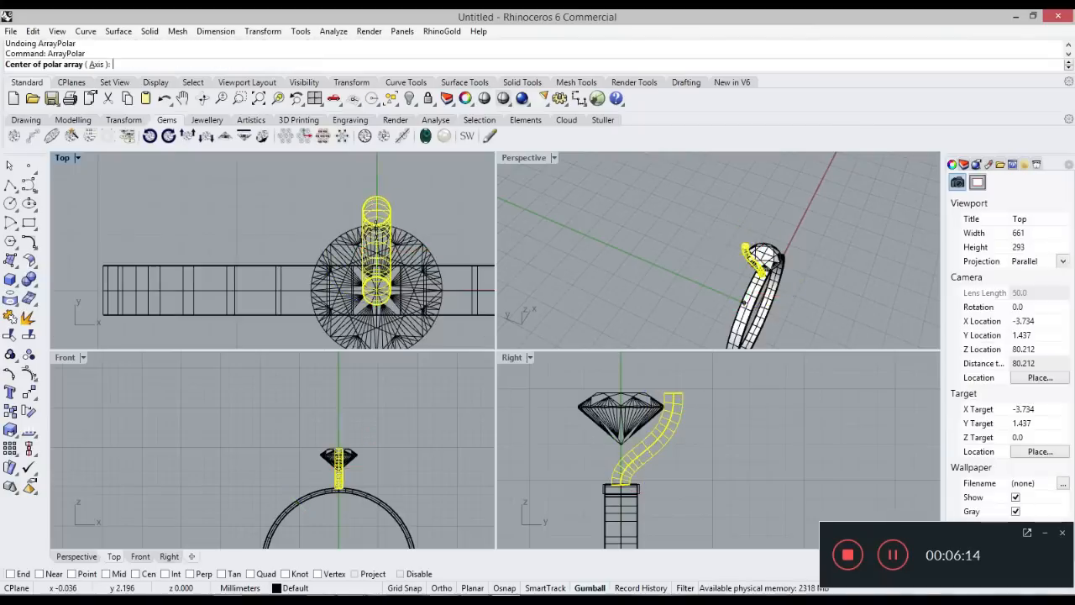
type("0")
key("Return")
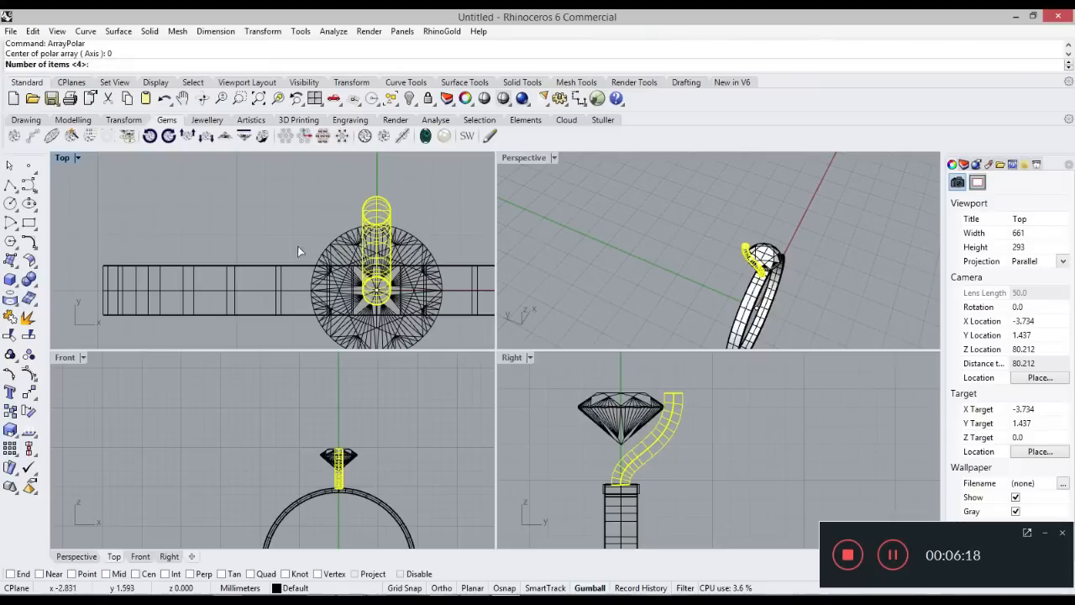
key("Return")
type("360")
key("Return")
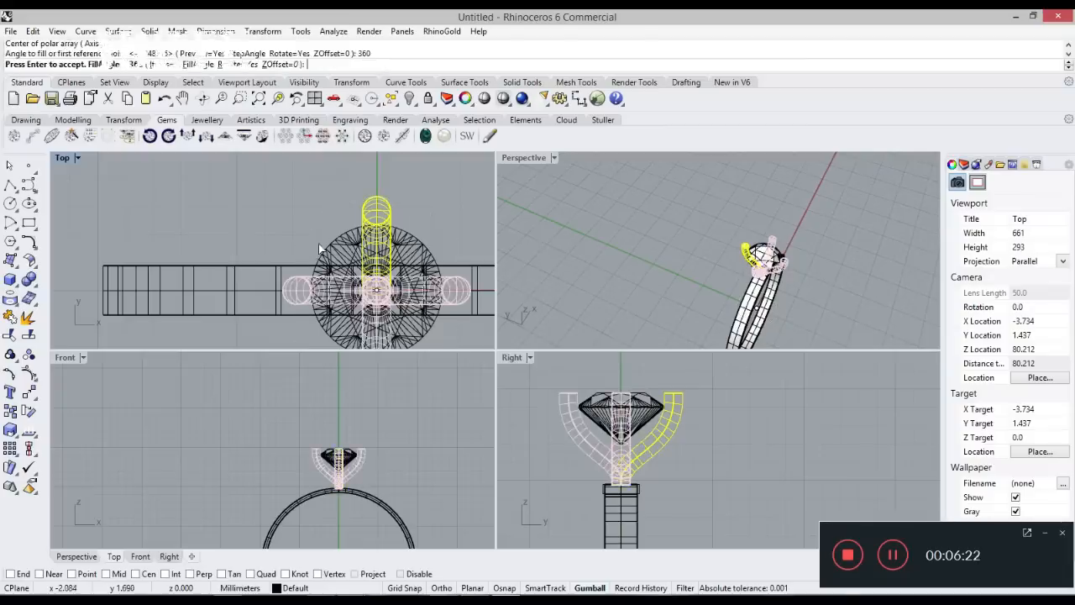
scroll(342, 239, "down", 2)
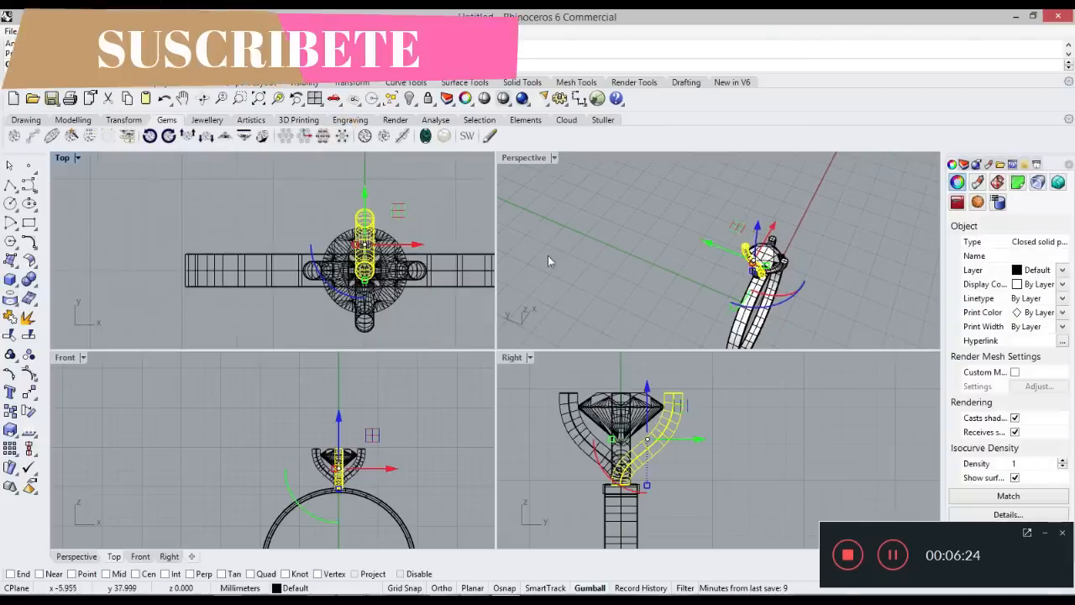
Examine the arrayed prongs around the gem and where they meet the band in the Perspective view.
scroll(554, 251, "down", 3)
left_click(782, 199)
scroll(744, 250, "up", 10)
right_click_drag(711, 275, 716, 213)
scroll(715, 214, "down", 6)
middle_click(679, 248)
scroll(695, 215, "up", 8)
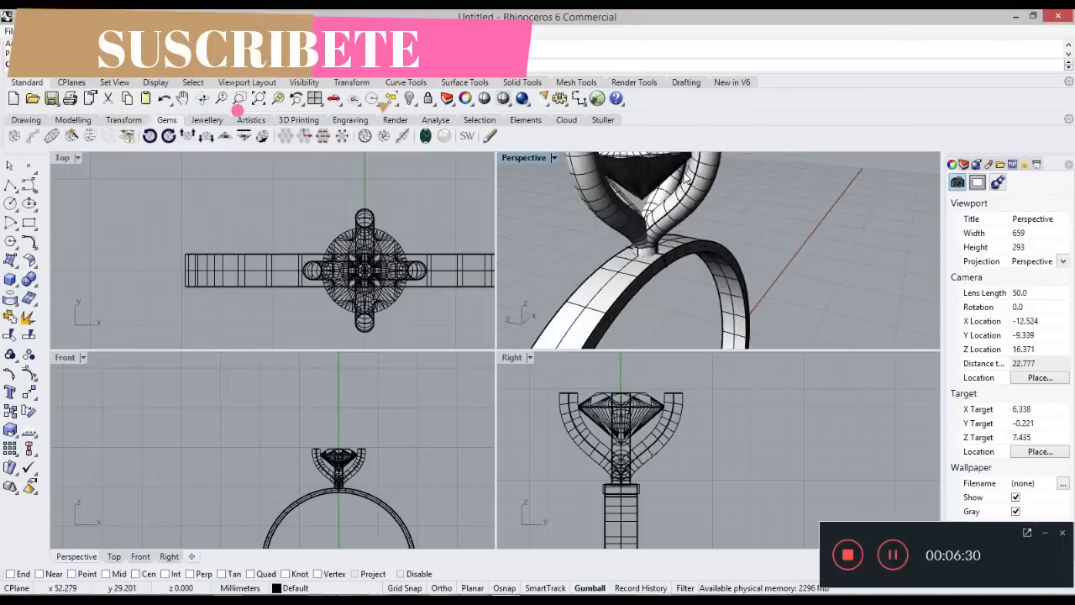
Adjust the gem's height along Z so its crown projects slightly above the prong tips.
left_click(677, 178)
scroll(681, 189, "down", 8)
right_click_drag(677, 225, 646, 214)
scroll(646, 214, "down", 6)
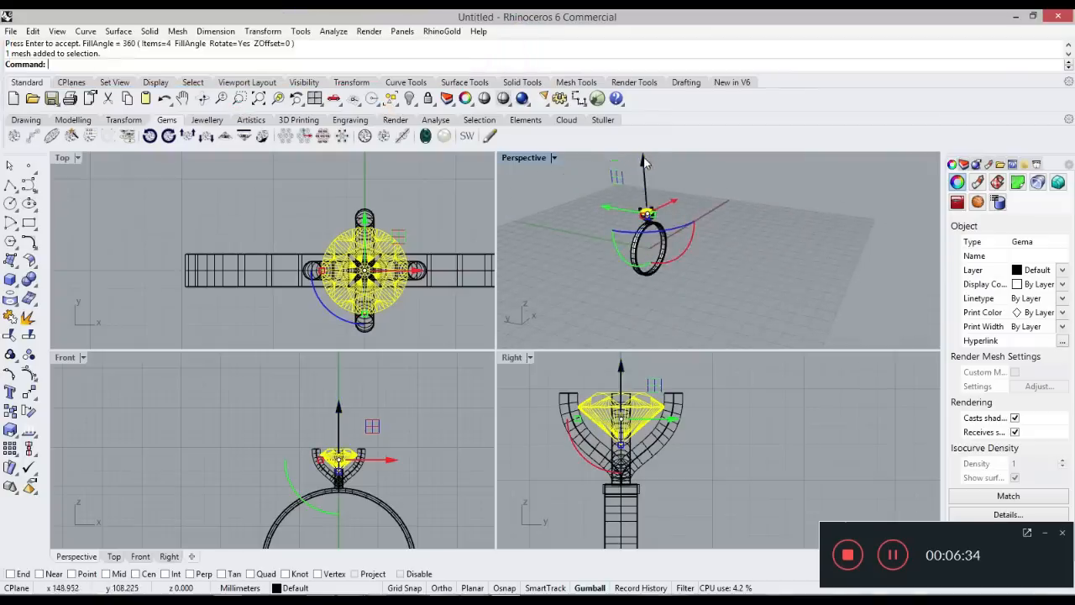
left_click_drag(642, 164, 642, 161)
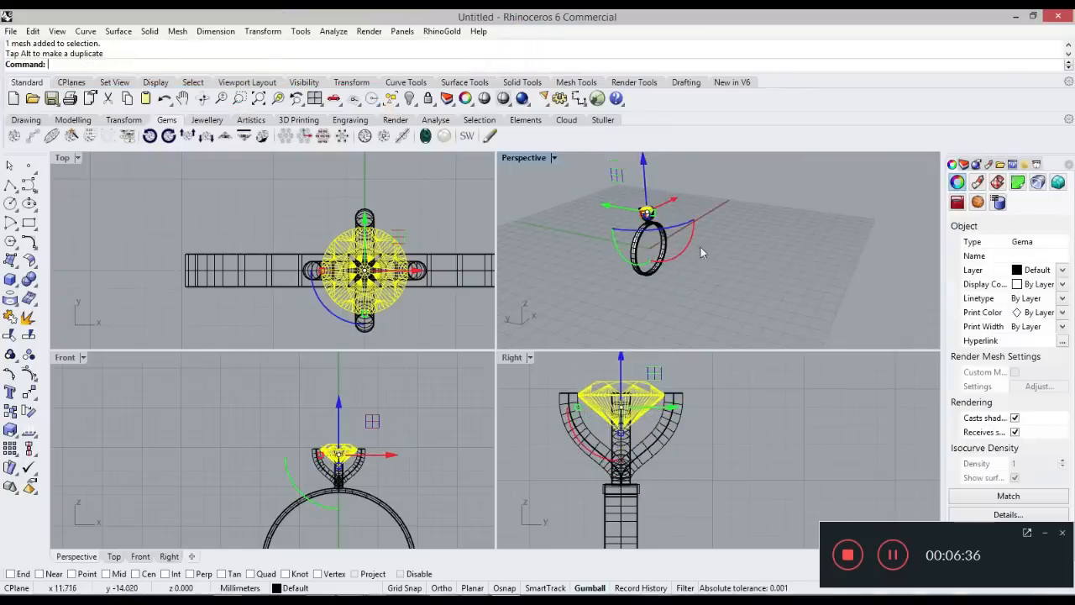
scroll(643, 376, "up", 5)
left_click_drag(644, 372, 644, 379)
left_click(791, 387)
left_click(761, 399)
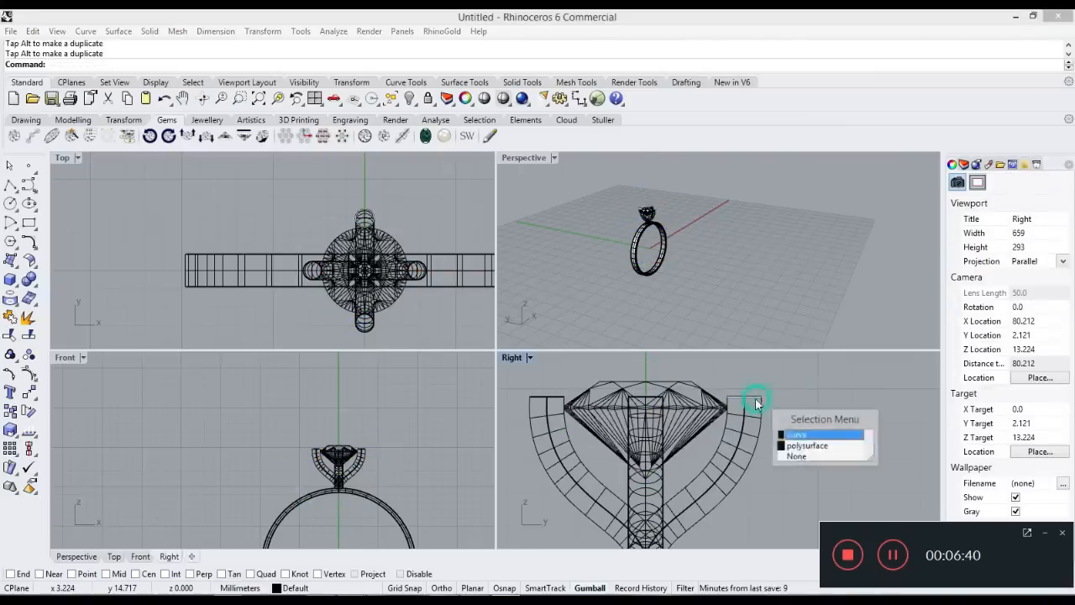
left_click(772, 377)
Set the Perspective viewport's display mode to Rendered and view the ring from another side.
scroll(779, 395, "down", 7)
right_click_drag(786, 421, 731, 426)
scroll(574, 415, "down", 12)
scroll(666, 315, "down", 2)
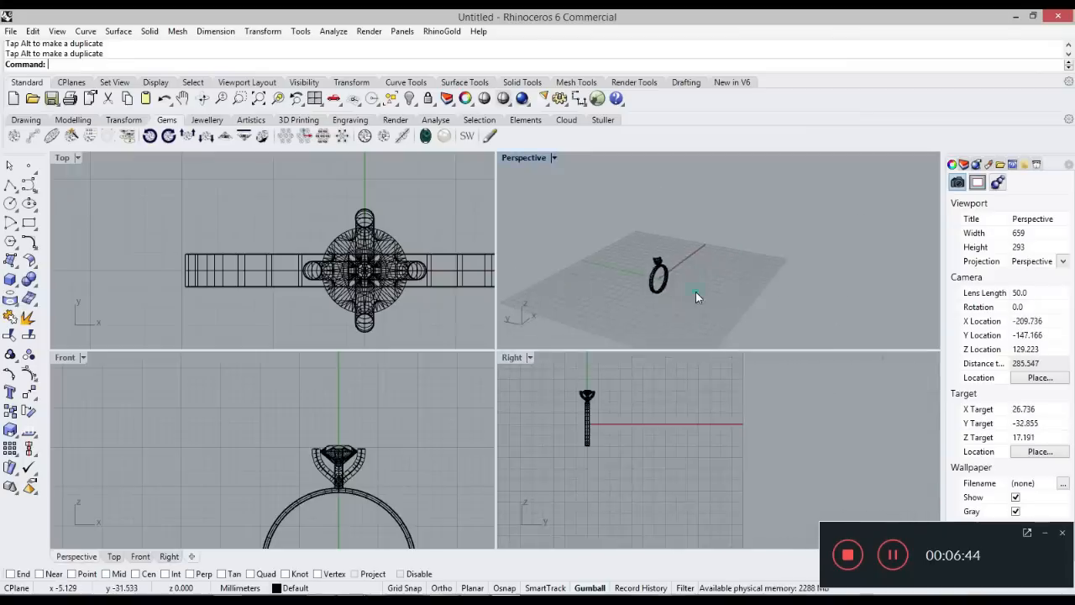
scroll(696, 292, "up", 8)
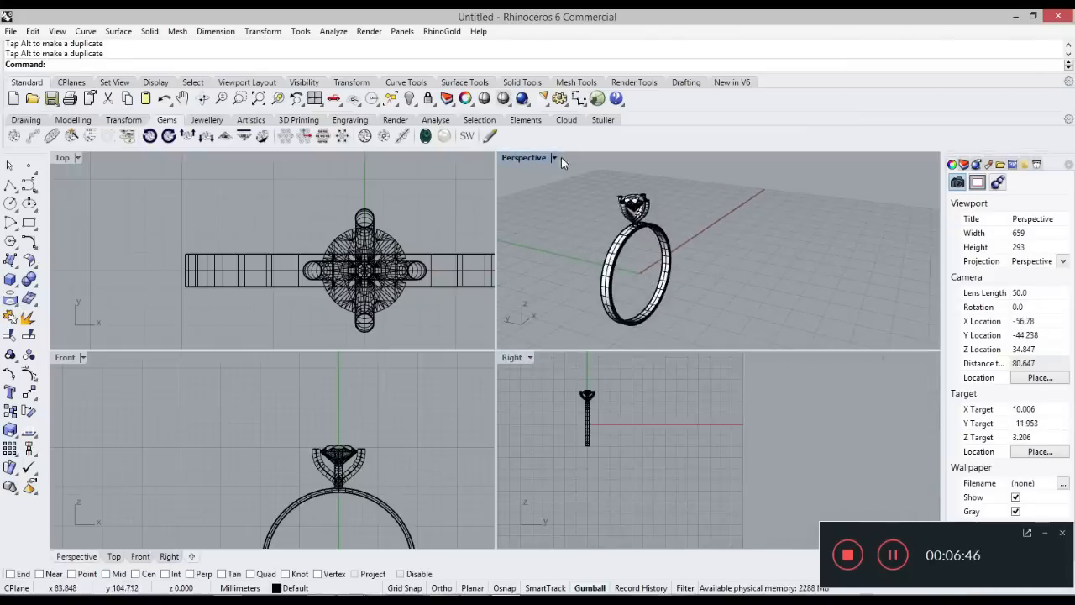
left_click(556, 157)
left_click(592, 182)
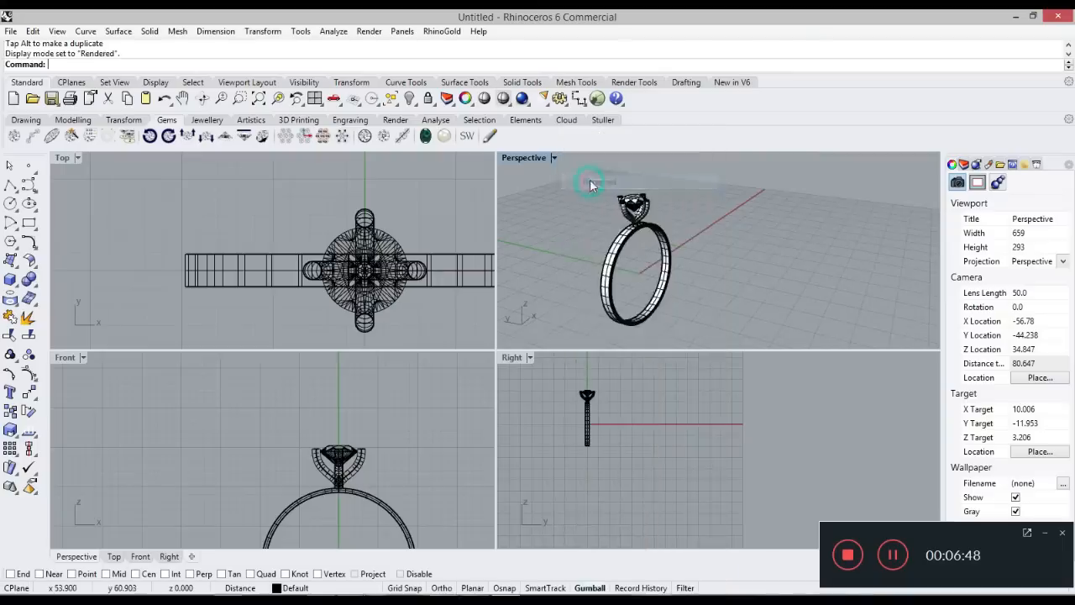
right_click_drag(698, 231, 905, 225)
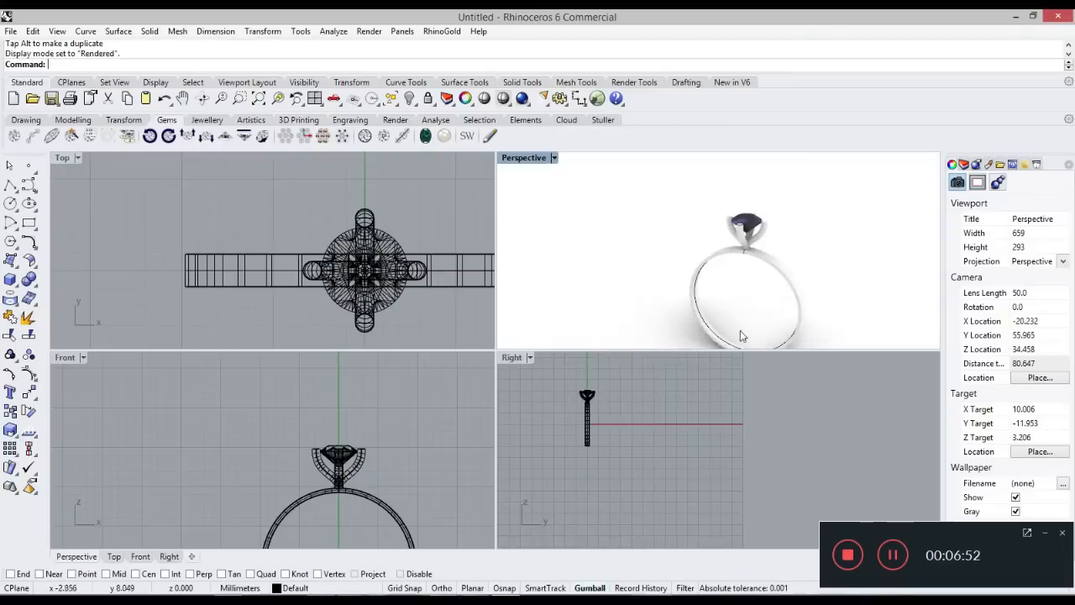
Delete the leftover construction curve along the band and maximize the Perspective viewport.
left_click(706, 318)
key("Delete")
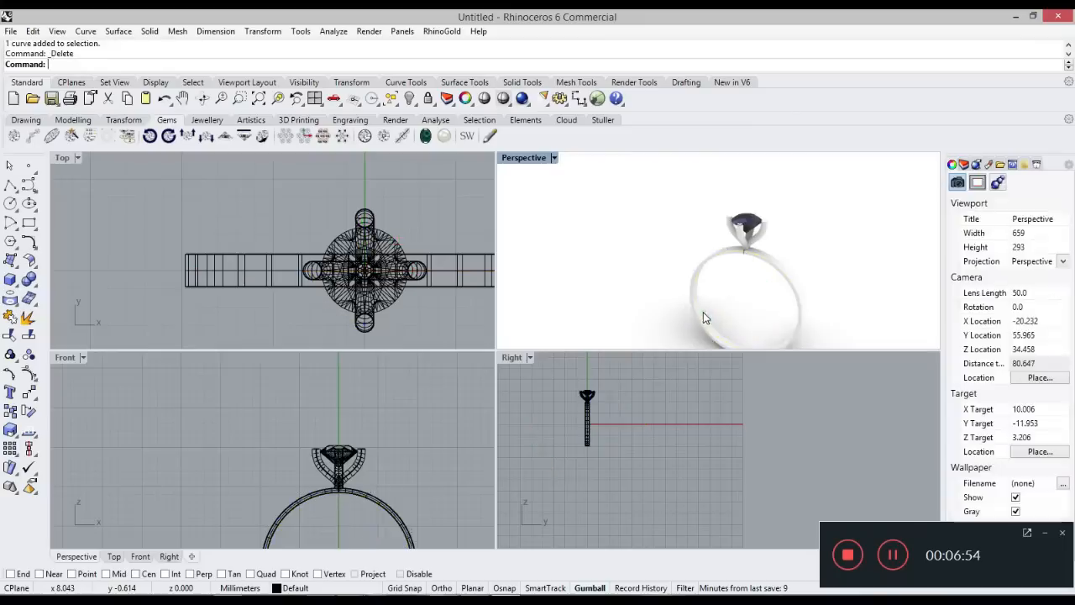
double_click(531, 158)
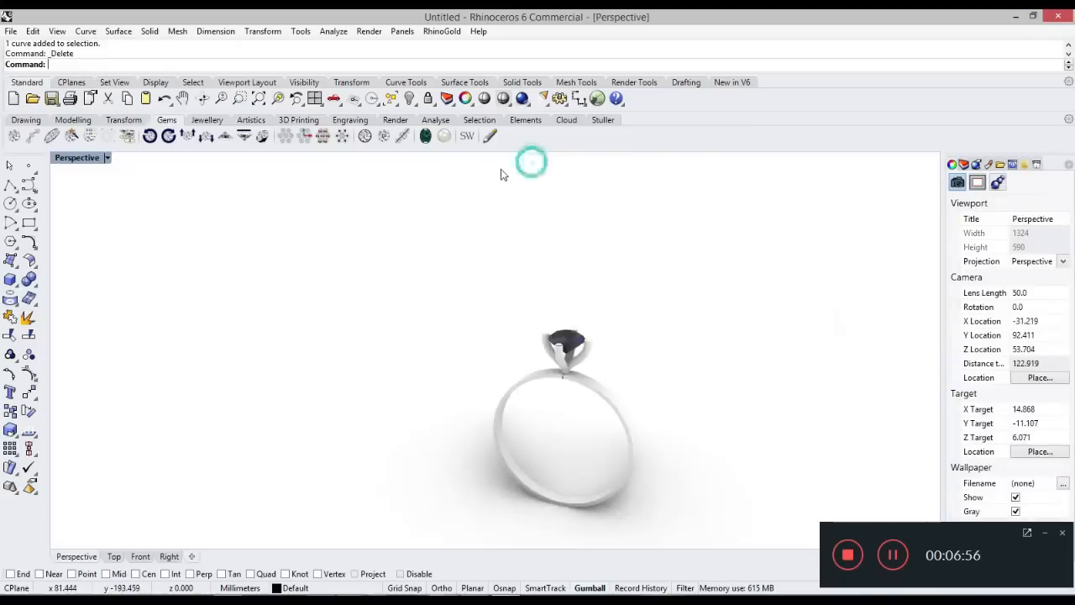
Measure the radius of the round tip of one prong beside the gem.
scroll(554, 411, "up", 5)
left_click_drag(621, 372, 562, 378)
right_click_drag(724, 294, 506, 348)
left_click_drag(295, 291, 373, 342)
scroll(377, 316, "up", 10)
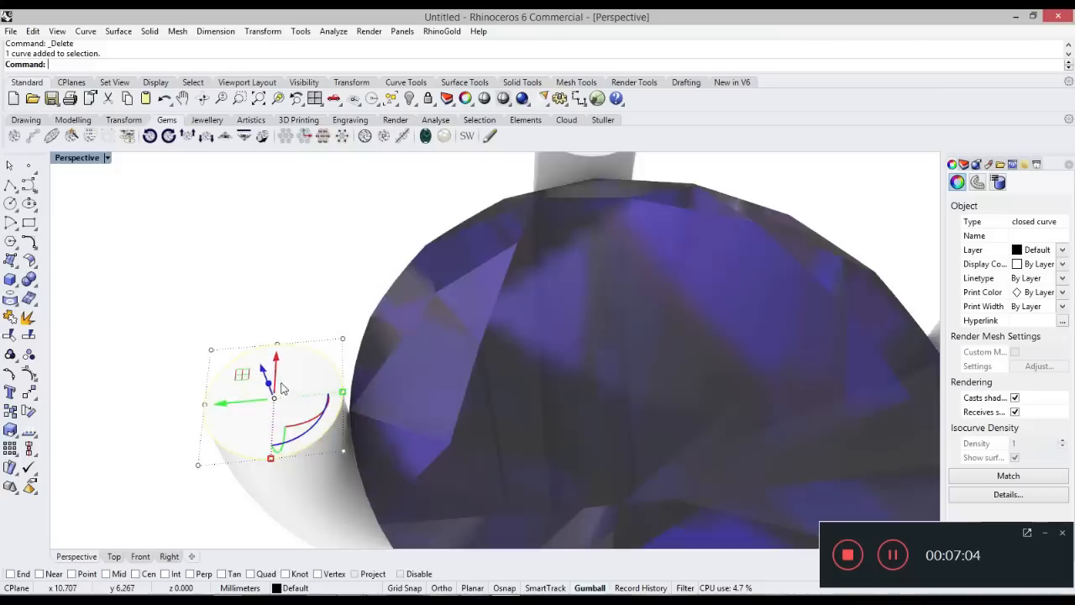
key("Escape")
left_click(216, 444)
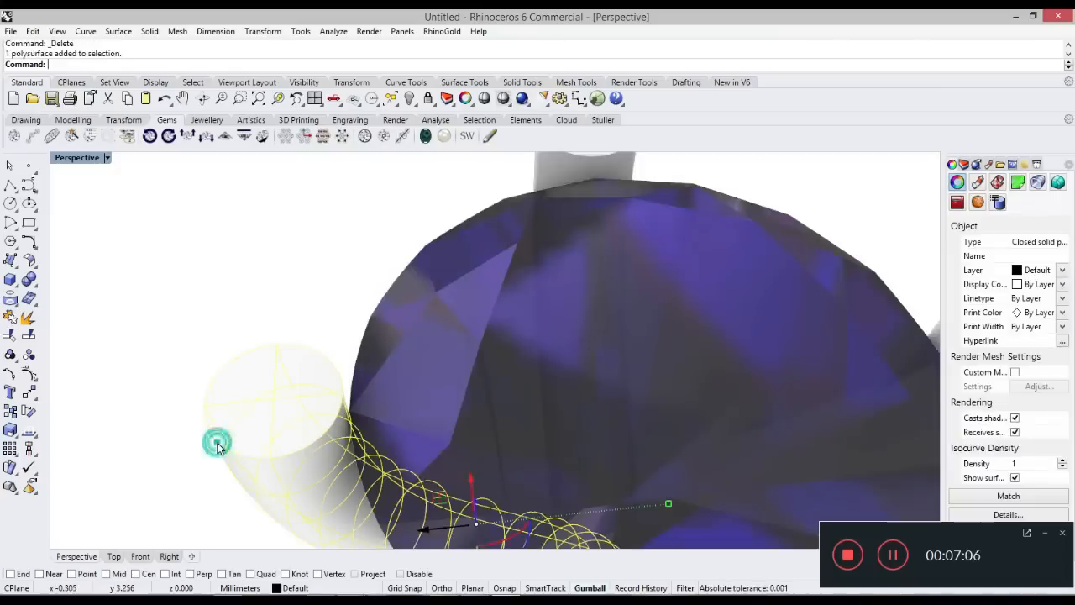
type("r")
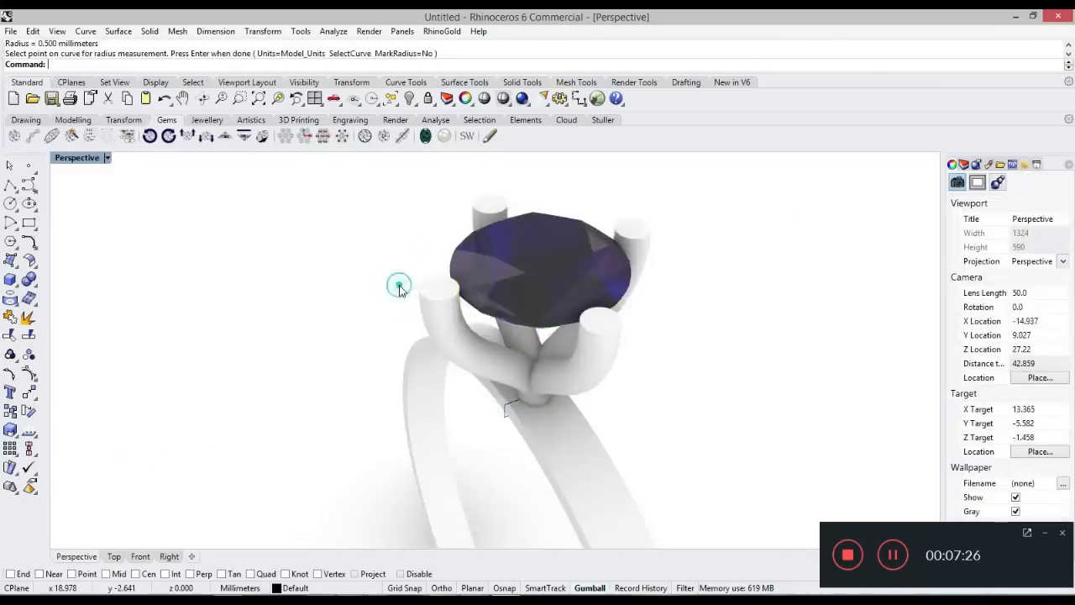
Delete the leftover closed profile curve where the prongs meet the band.
right_click_drag(399, 286, 482, 332)
scroll(421, 258, "up", 6)
scroll(433, 372, "down", 8)
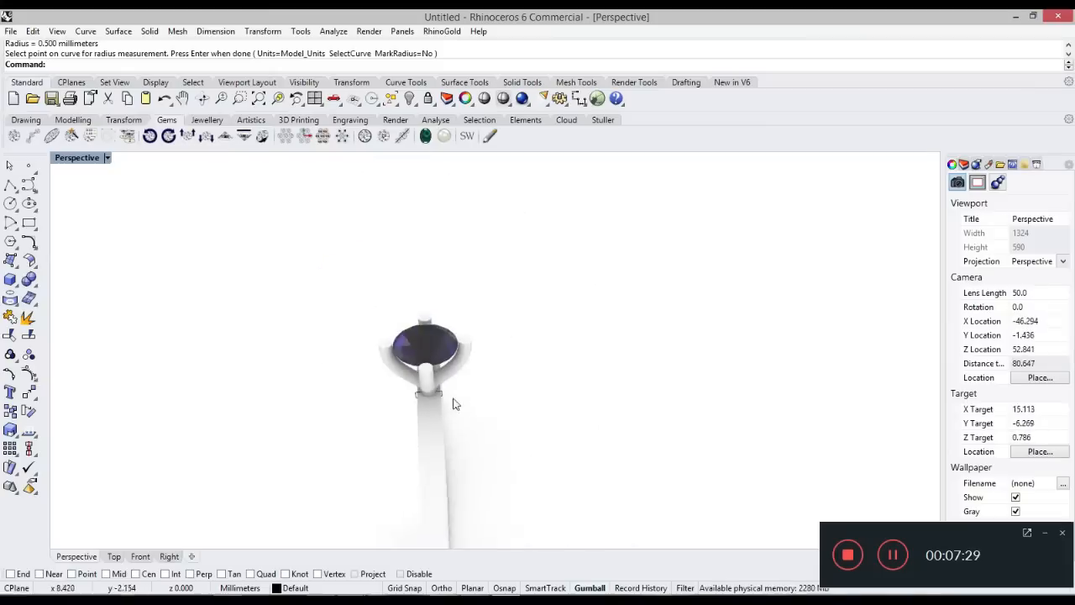
left_click(444, 388)
left_click(443, 391)
left_click(377, 416)
scroll(391, 402, "up", 6)
scroll(391, 408, "up", 3)
left_click(484, 370)
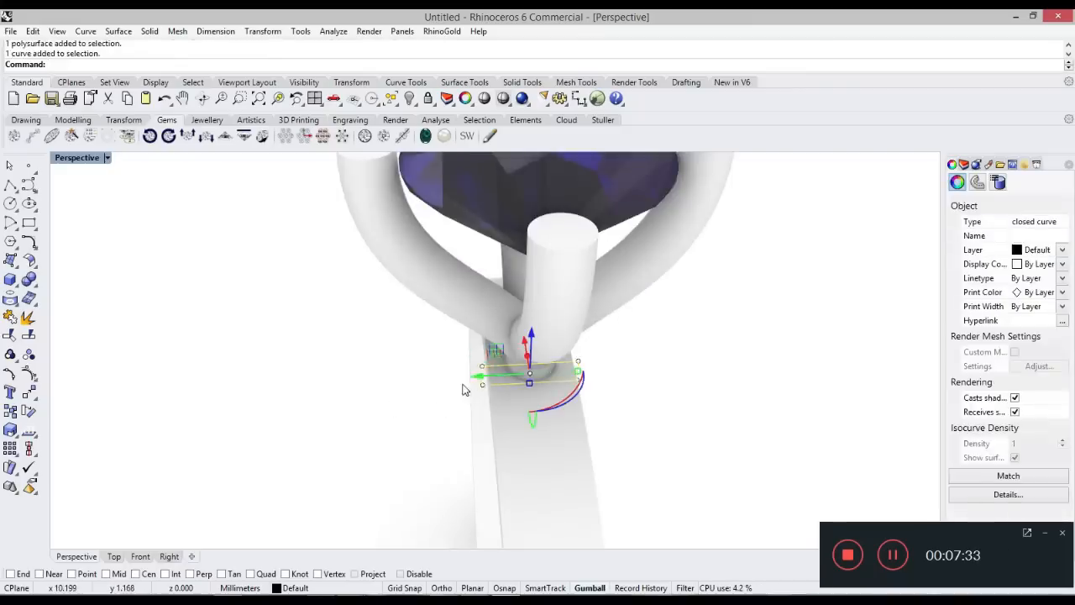
key("Delete")
Select all four prongs and lower them slightly along Z into the band.
scroll(471, 386, "down", 5)
left_click(538, 311)
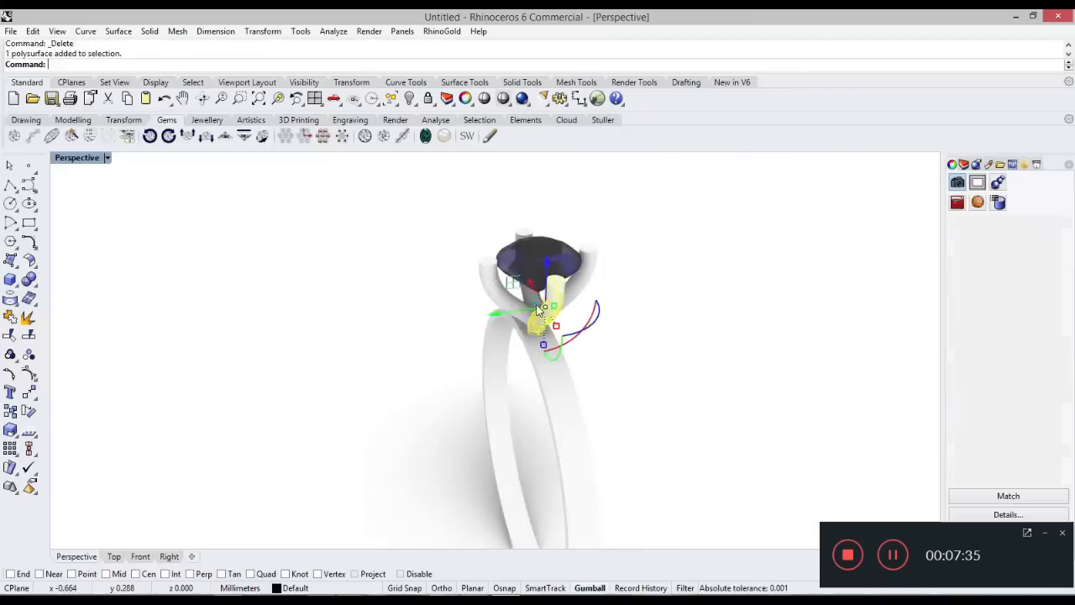
scroll(511, 315, "up", 3)
left_click(491, 301, "shift")
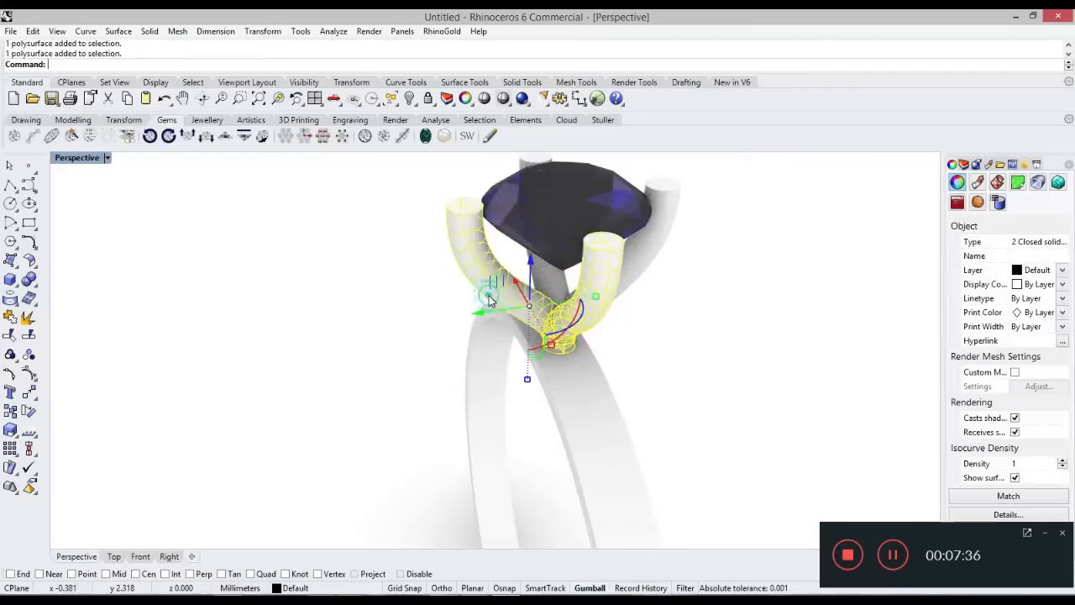
left_click(540, 284, "shift")
left_click(658, 219, "shift")
scroll(593, 350, "down", 8)
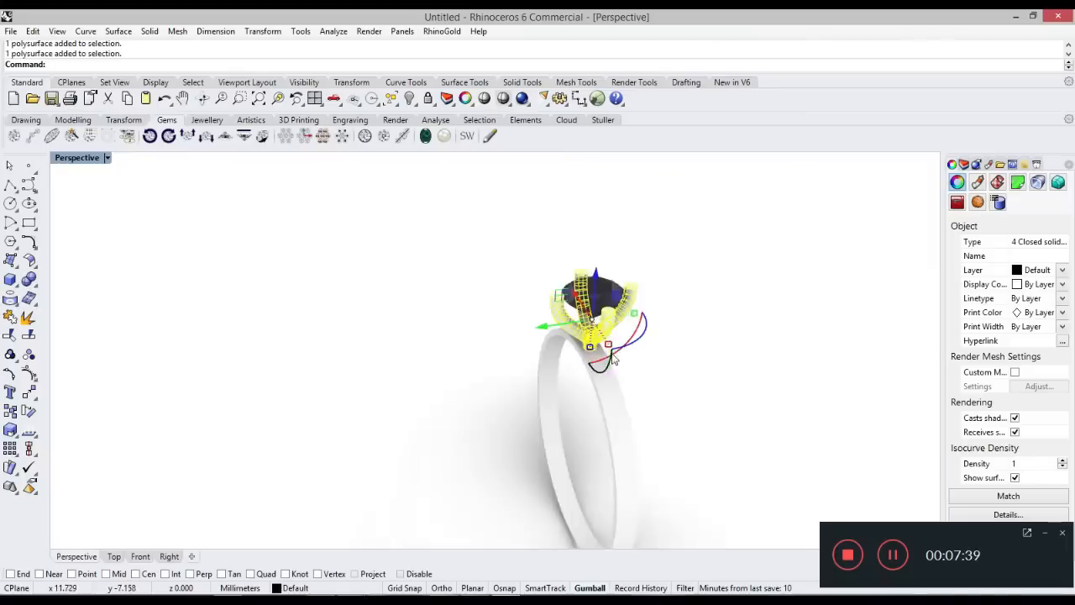
scroll(644, 403, "up", 2)
right_click_drag(644, 404, 559, 363)
left_click_drag(417, 170, 417, 178)
left_click(516, 217)
Lower the gem slightly along Z so it sits deeper between the prongs.
right_click_drag(516, 221, 590, 309)
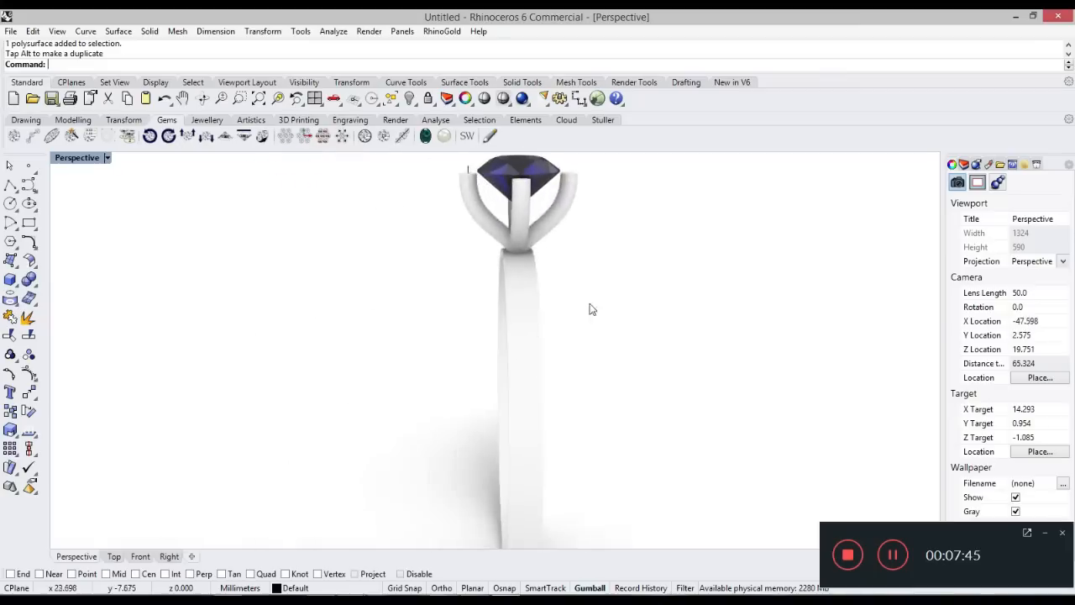
left_click(538, 199)
right_click_drag(538, 199, 508, 185)
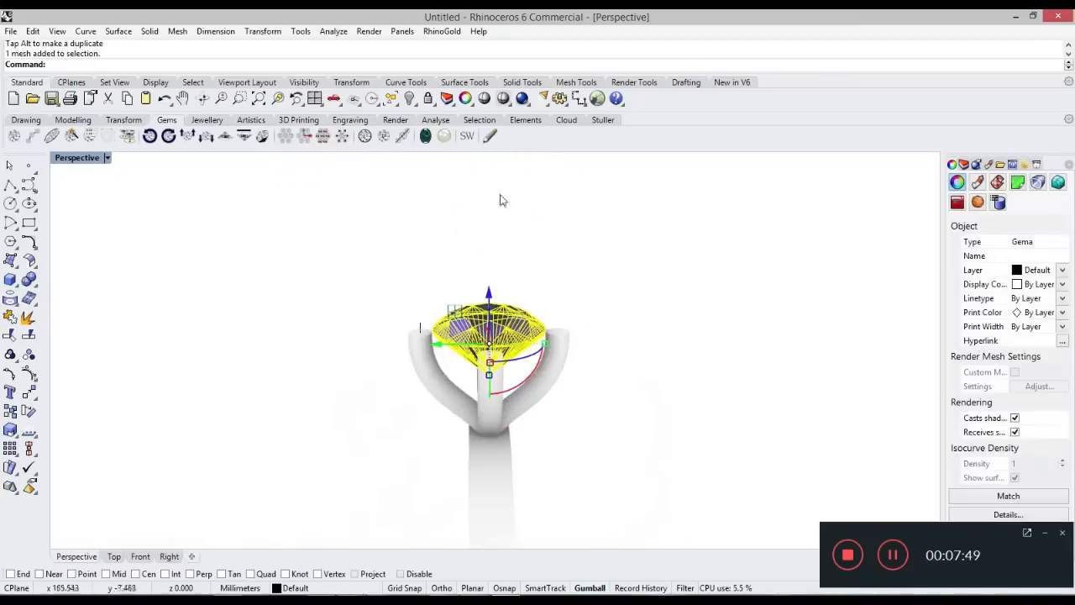
right_click_drag(489, 300, 462, 314)
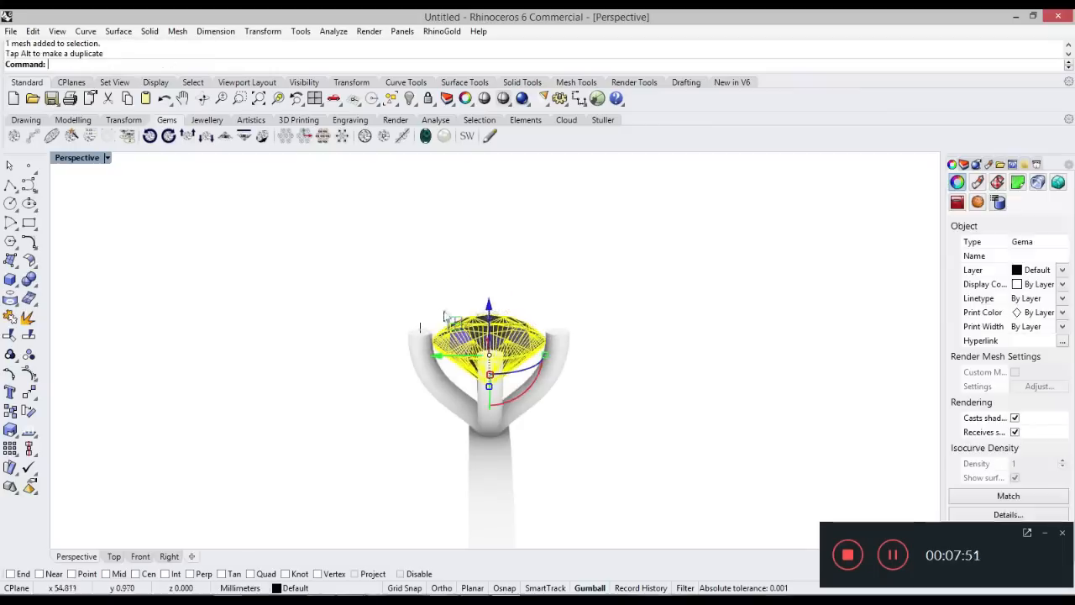
Delete the leftover curve above one prong tip and check the ring from the side.
left_click(422, 326)
key("Delete")
right_click_drag(373, 342, 811, 446)
scroll(610, 343, "up", 5)
right_click_drag(574, 344, 677, 392)
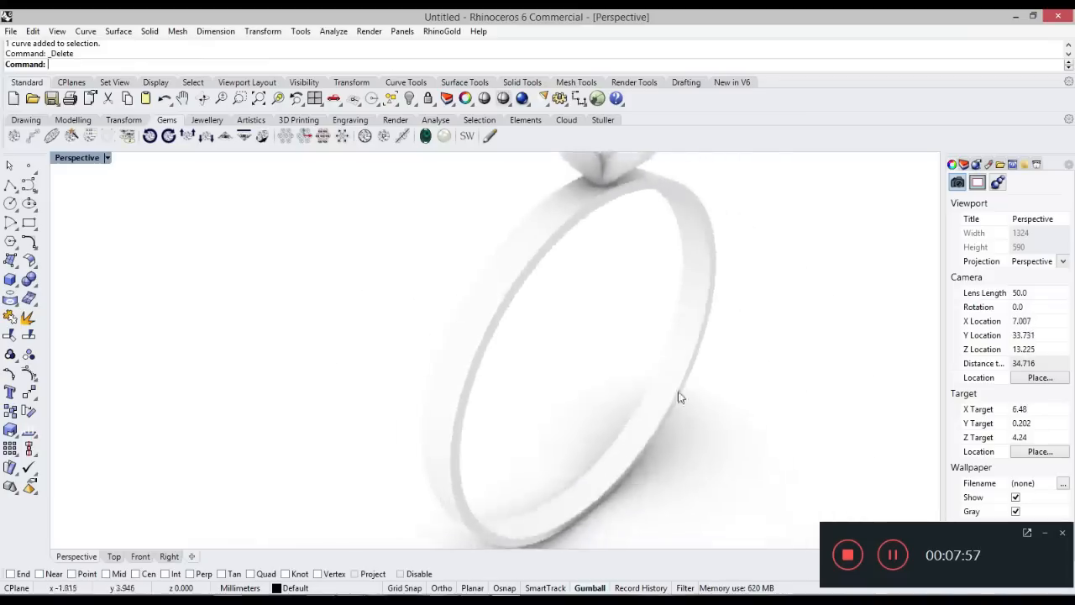
scroll(678, 399, "down", 10)
scroll(667, 328, "up", 6)
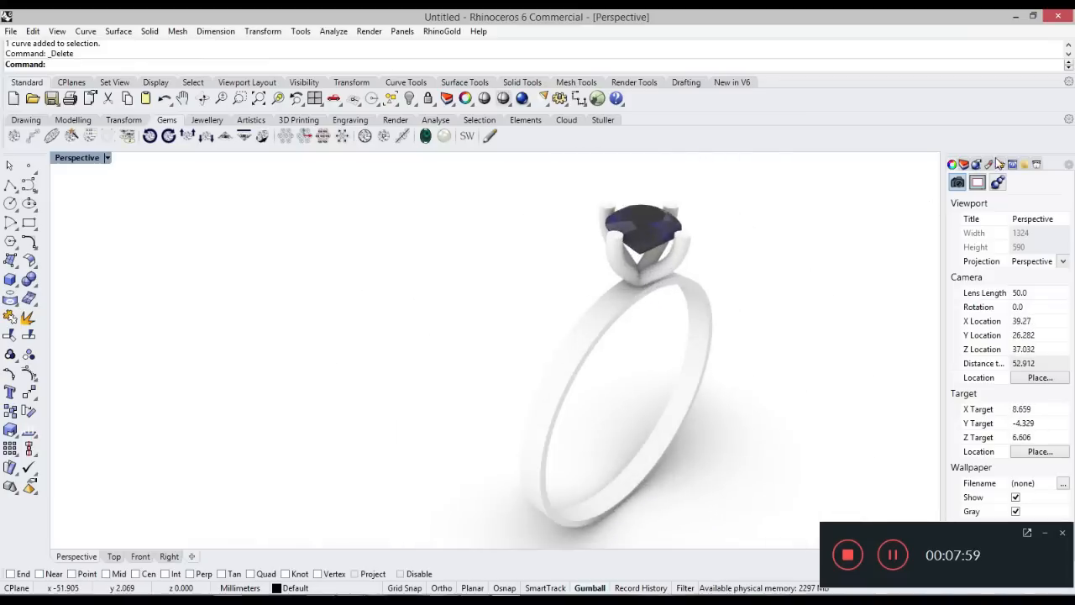
Select the ring band and create a new render material of type Metal.
left_click(990, 164)
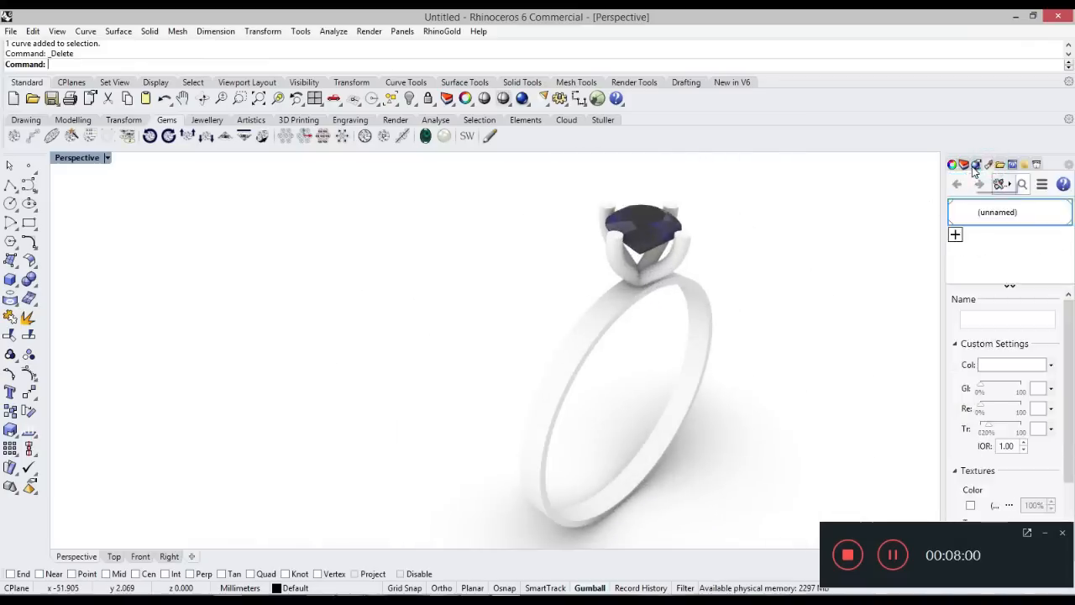
left_click(711, 323)
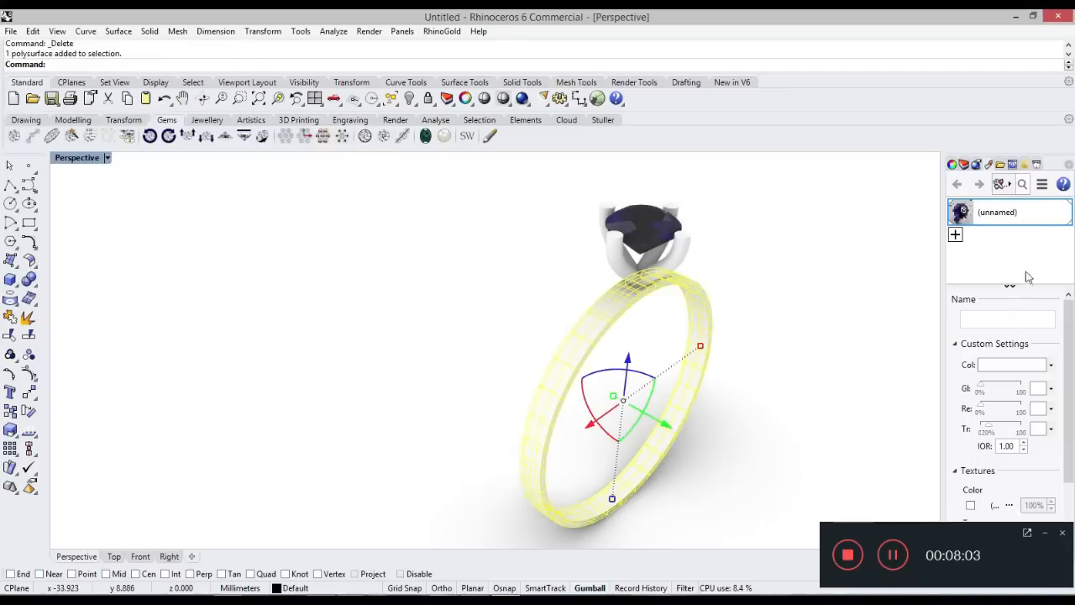
left_click(956, 235)
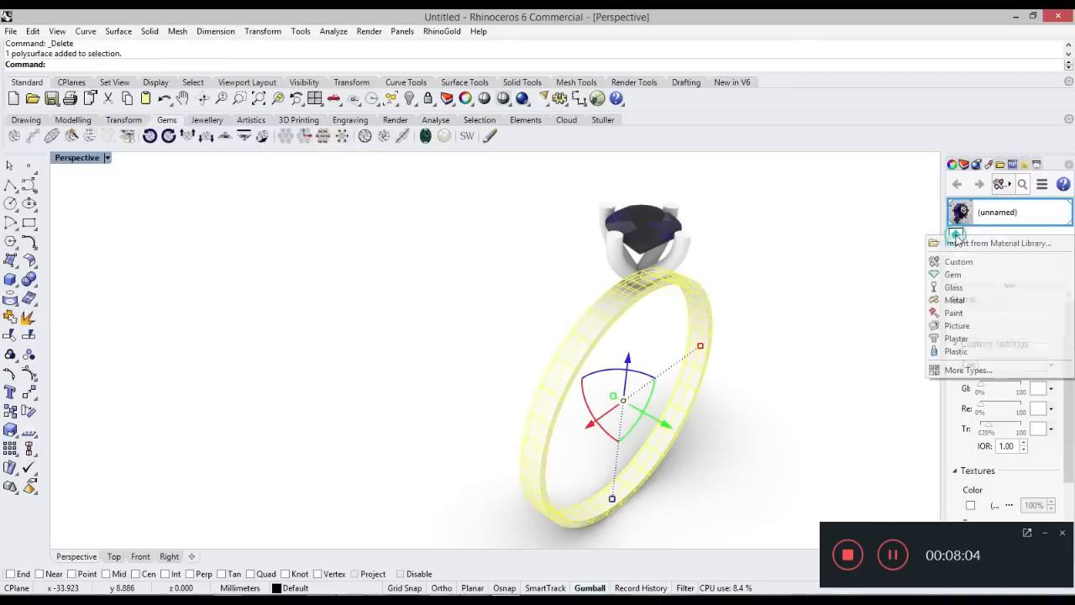
left_click(954, 301)
Add the four prongs to the selected band and assign the Metal material to all of them.
right_click(972, 246)
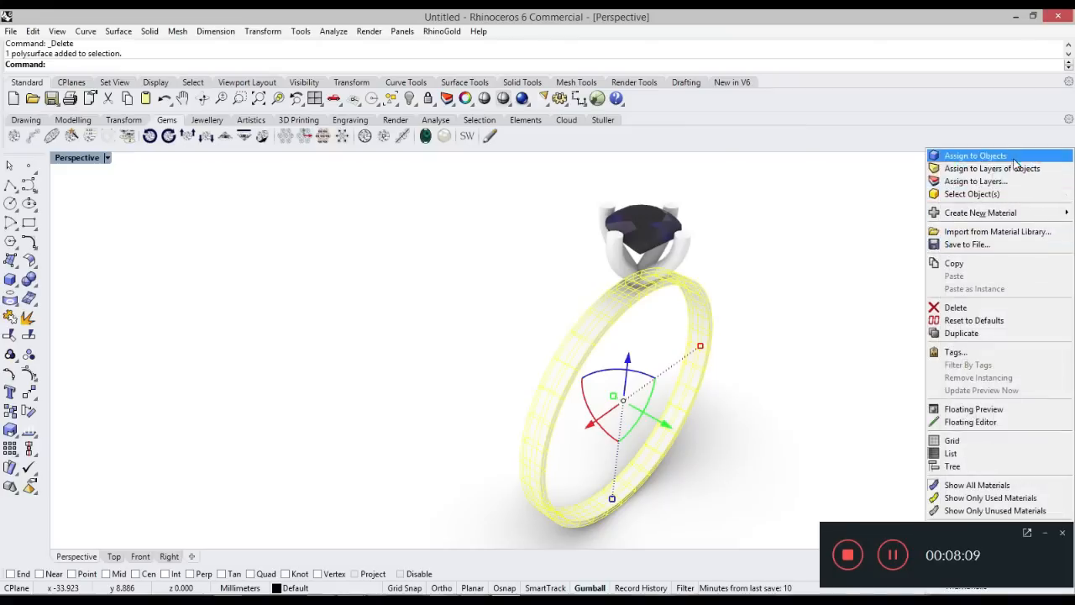
left_click(619, 259, "shift")
left_click(682, 244, "shift")
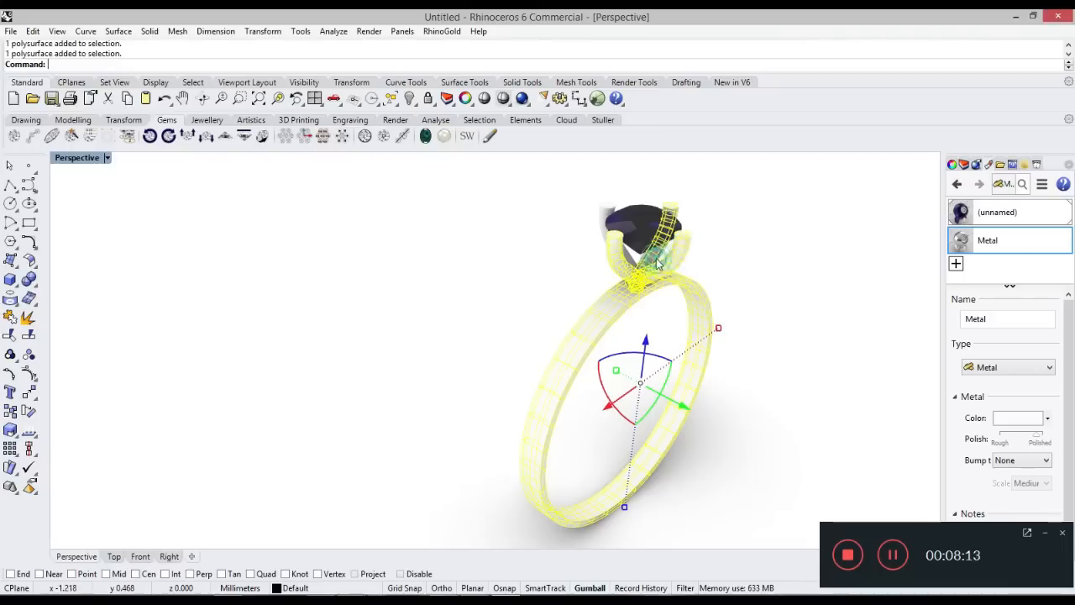
left_click(606, 216, "shift")
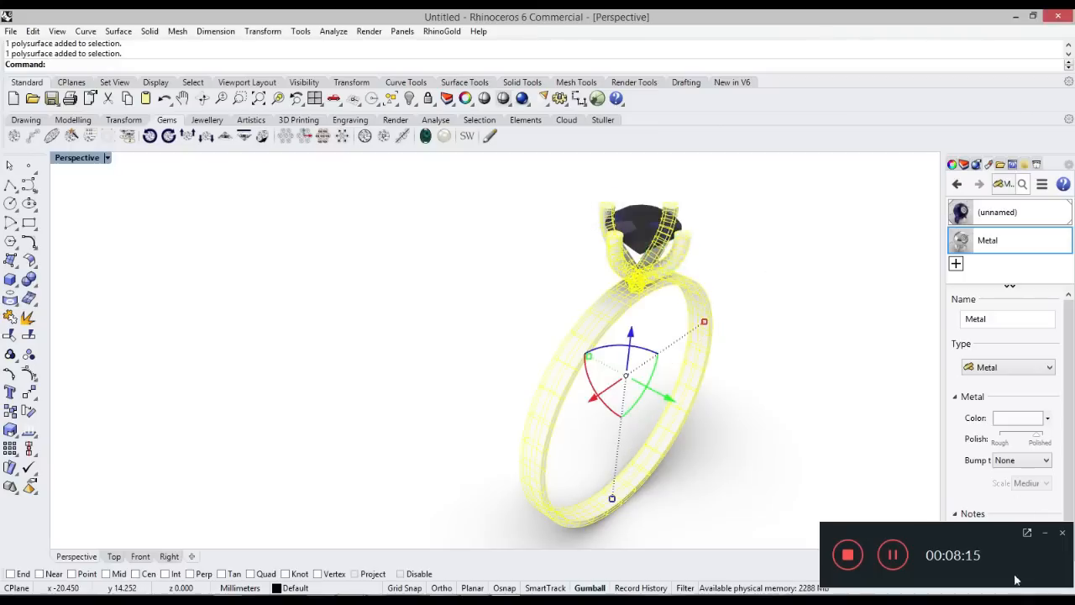
right_click(985, 257)
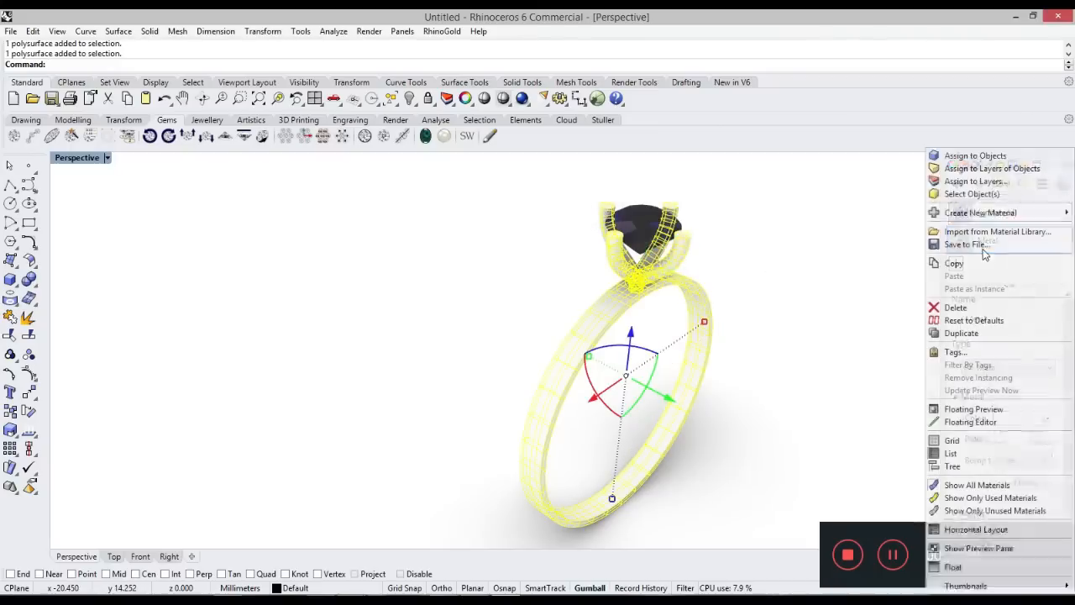
left_click(992, 156)
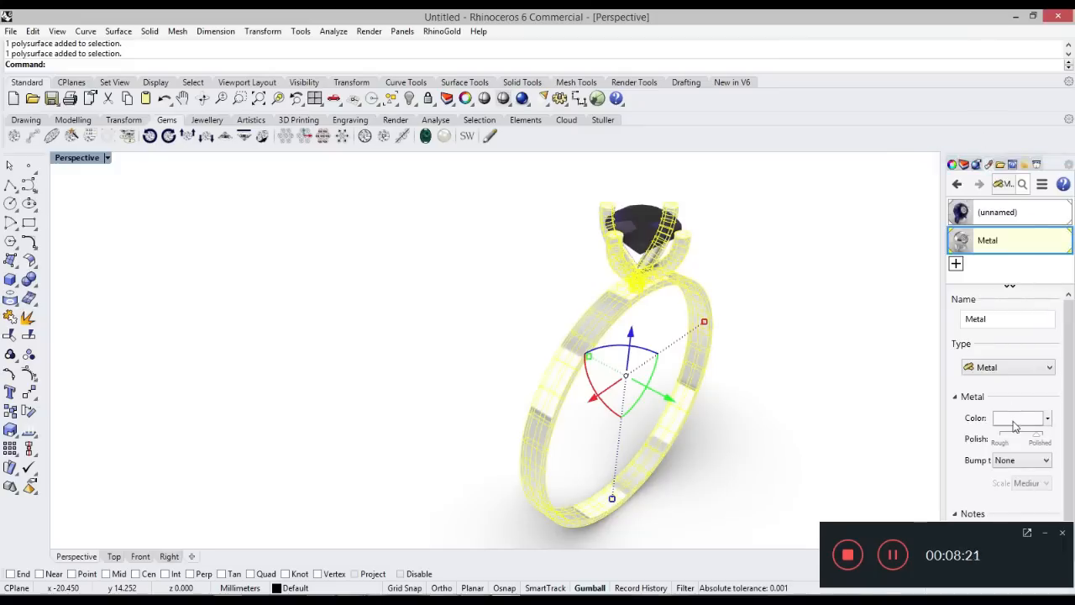
Set the Metal material's colour to the Gold preset and deselect the ring.
left_click(1013, 420)
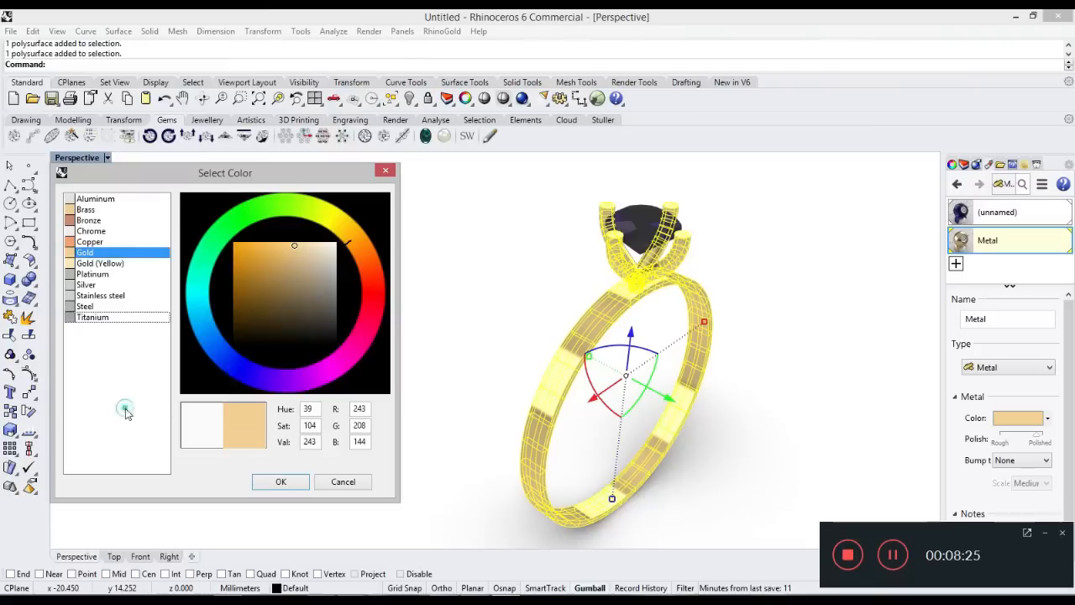
left_click(277, 479)
left_click(413, 430)
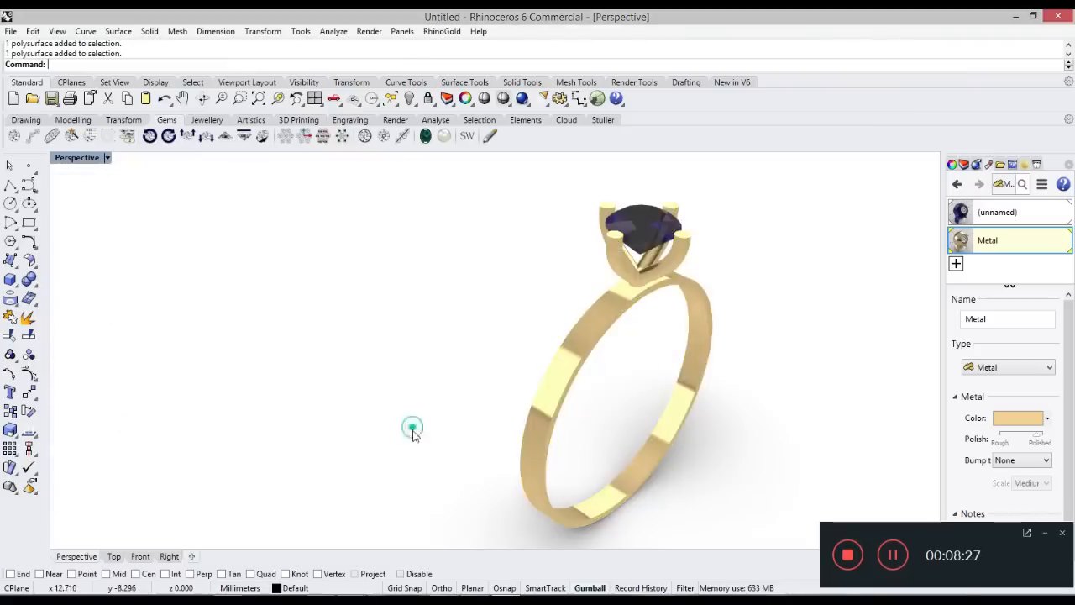
Examine the gold ring and its gem from several angles, centring it in the rendered Perspective view.
right_click_drag(662, 359, 784, 216)
middle_click(578, 361)
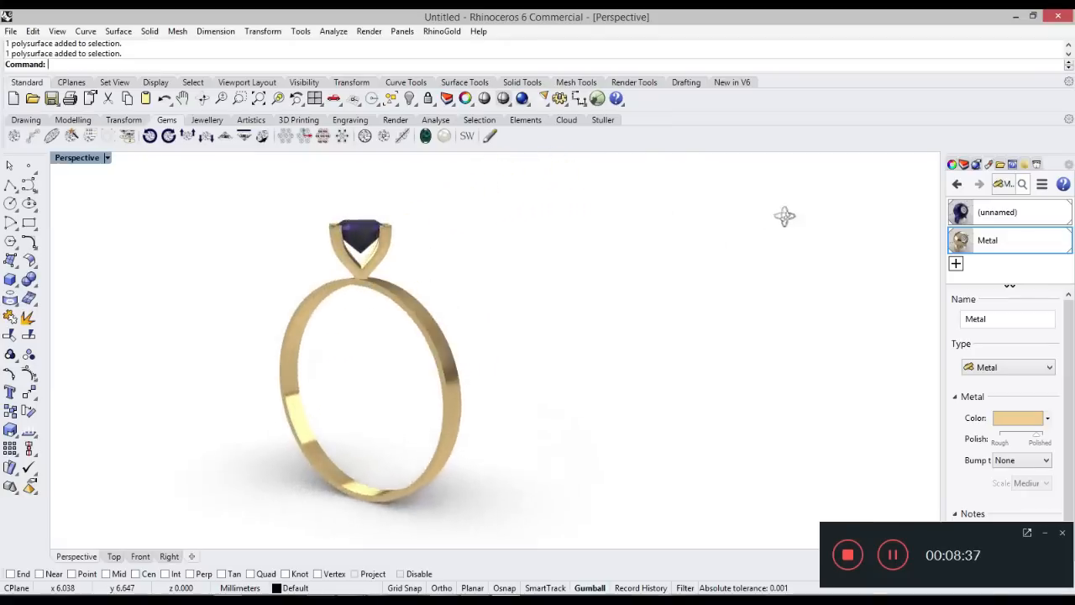
right_click_drag(324, 350, 286, 436)
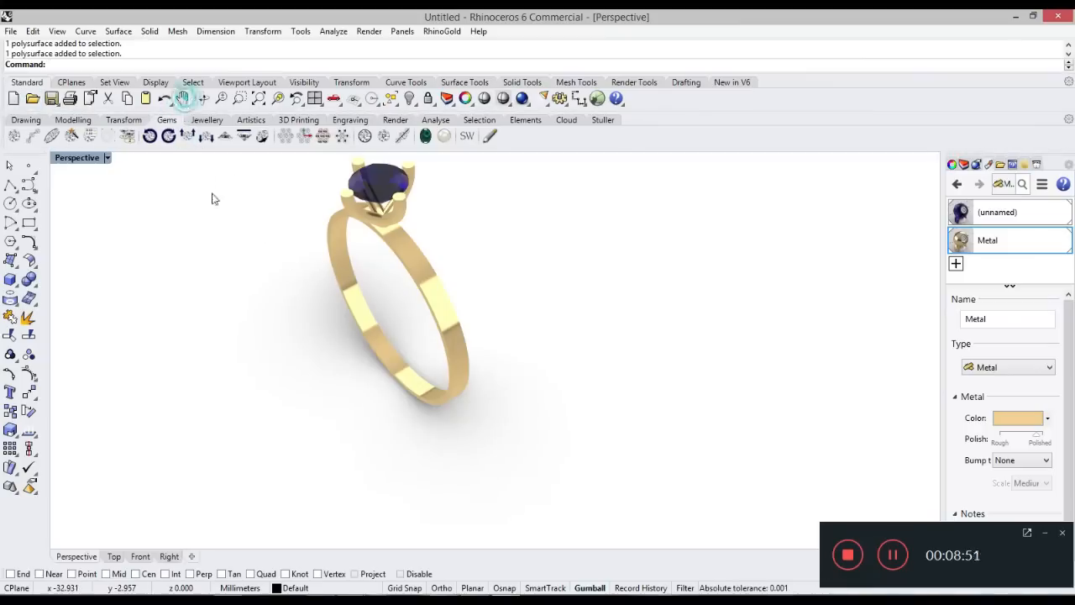
left_click(182, 98)
left_click_drag(364, 268, 434, 368)
right_click_drag(447, 384, 446, 372)
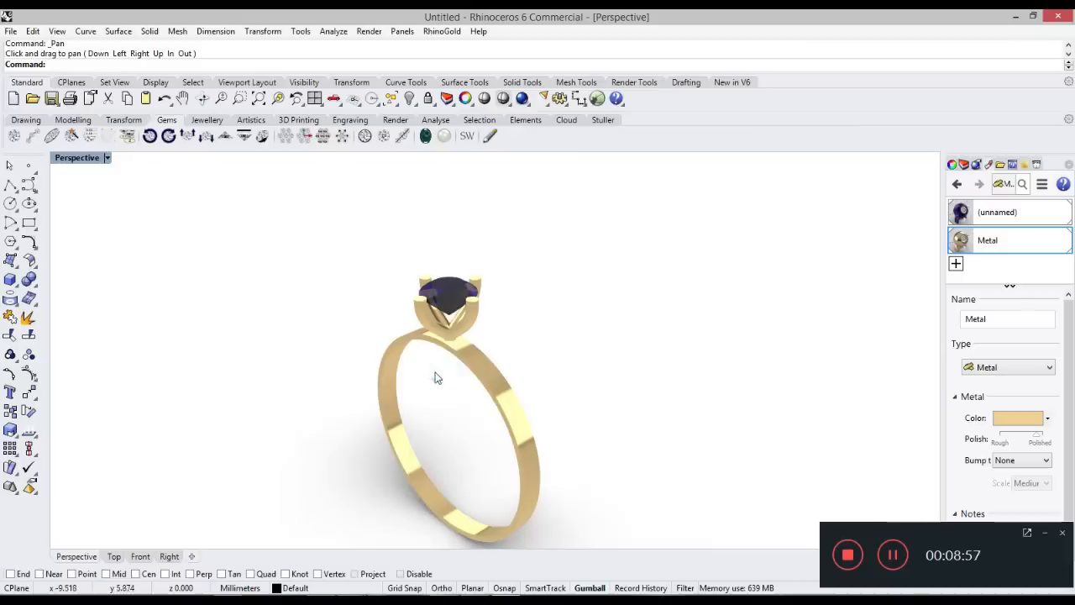
right_click(519, 329)
left_click_drag(457, 389, 493, 348)
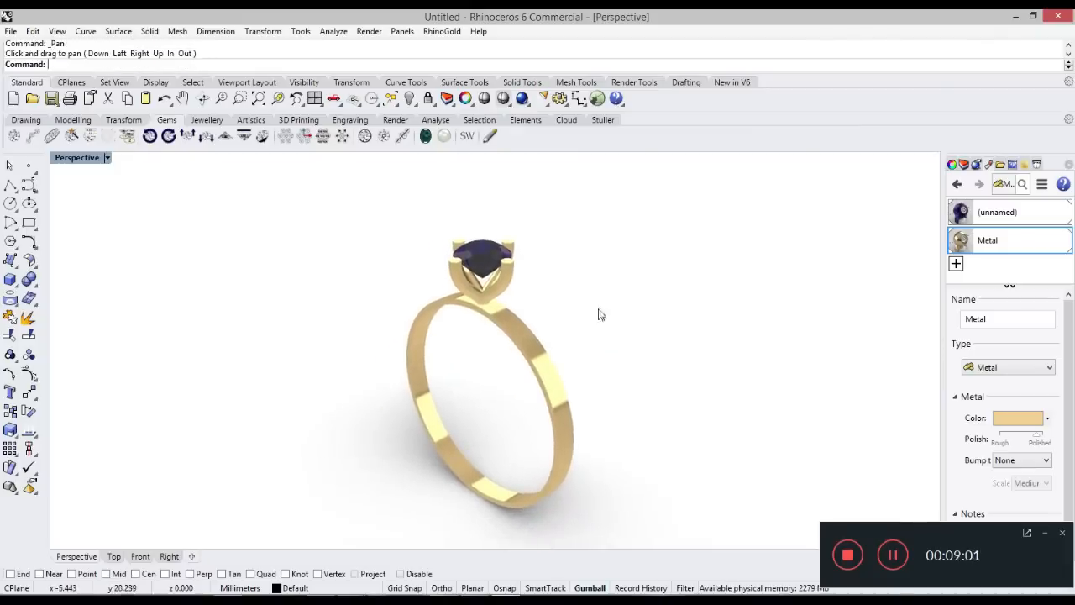